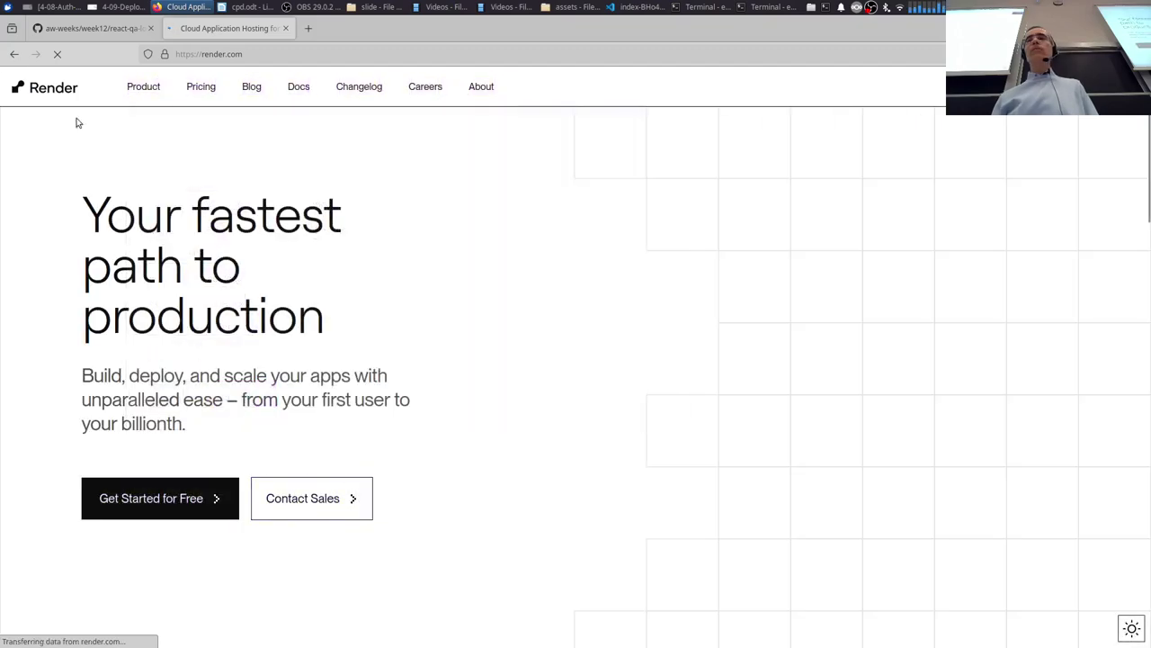
Place the browser window beside the deployment slides and open Render's free sign-up page.
double_click(374, 25)
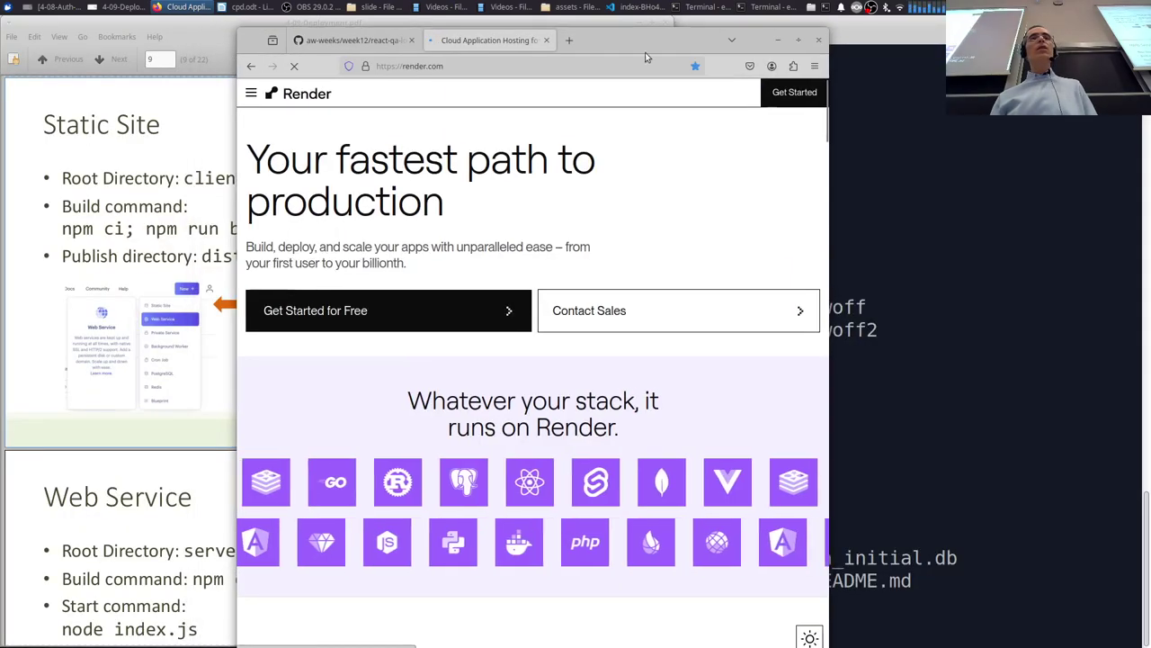
drag(434, 25, 751, 14)
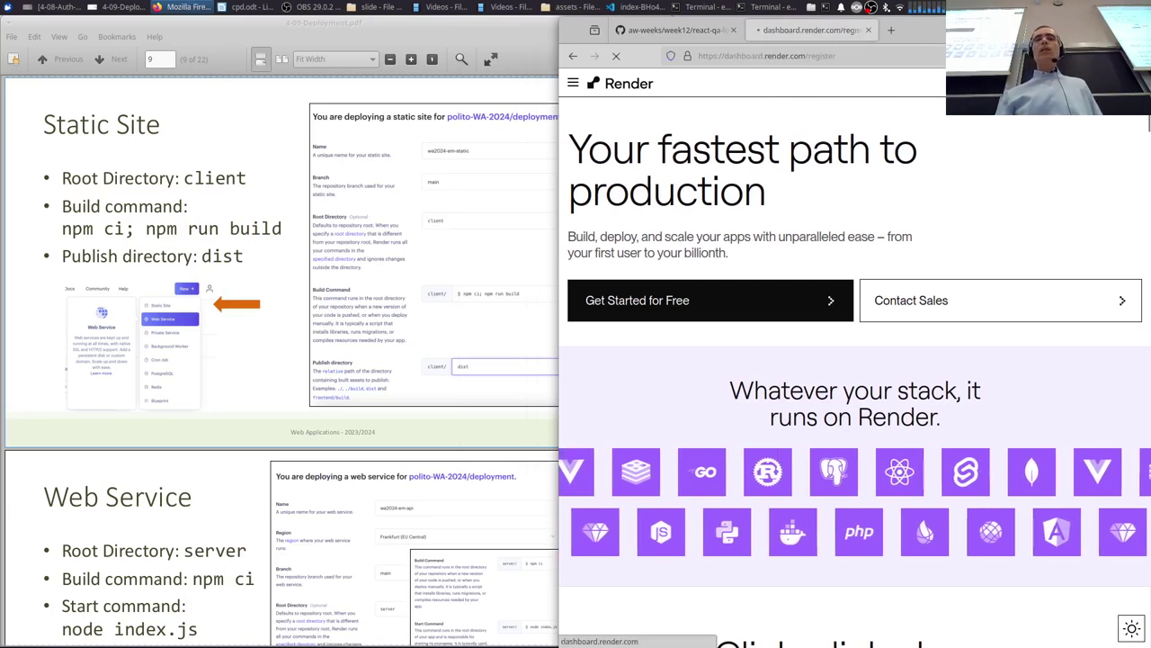
click(710, 300)
Try to create a Render account using the saved email and account password.
click(740, 286)
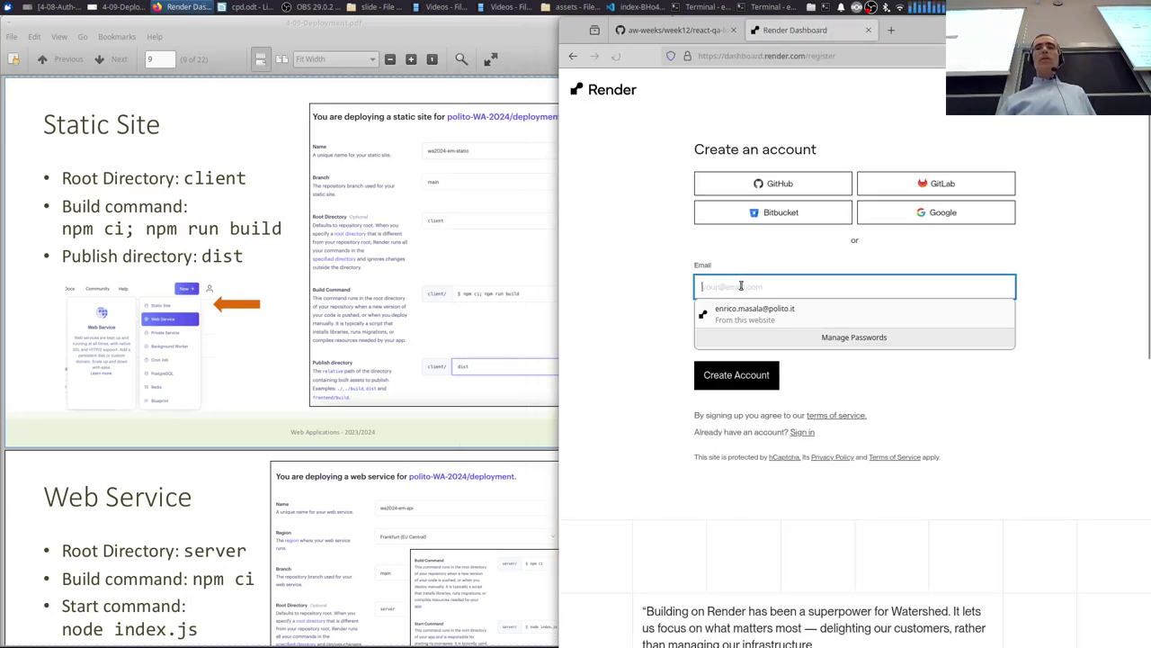
click(778, 311)
click(752, 382)
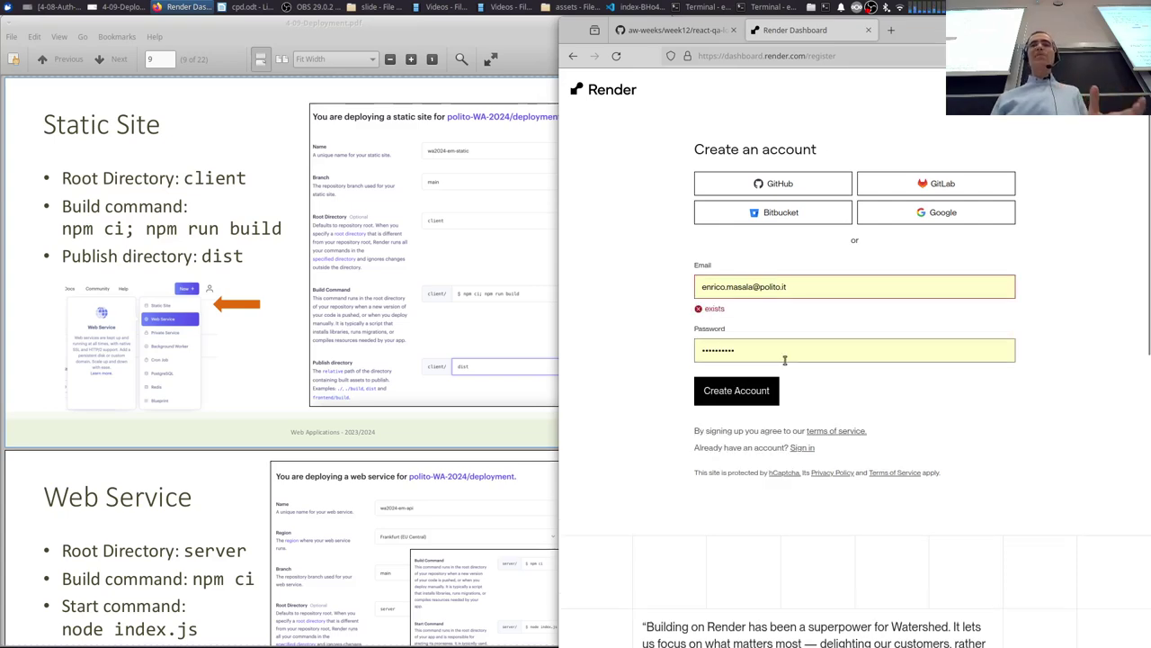
scroll(1002, 303, down, 5)
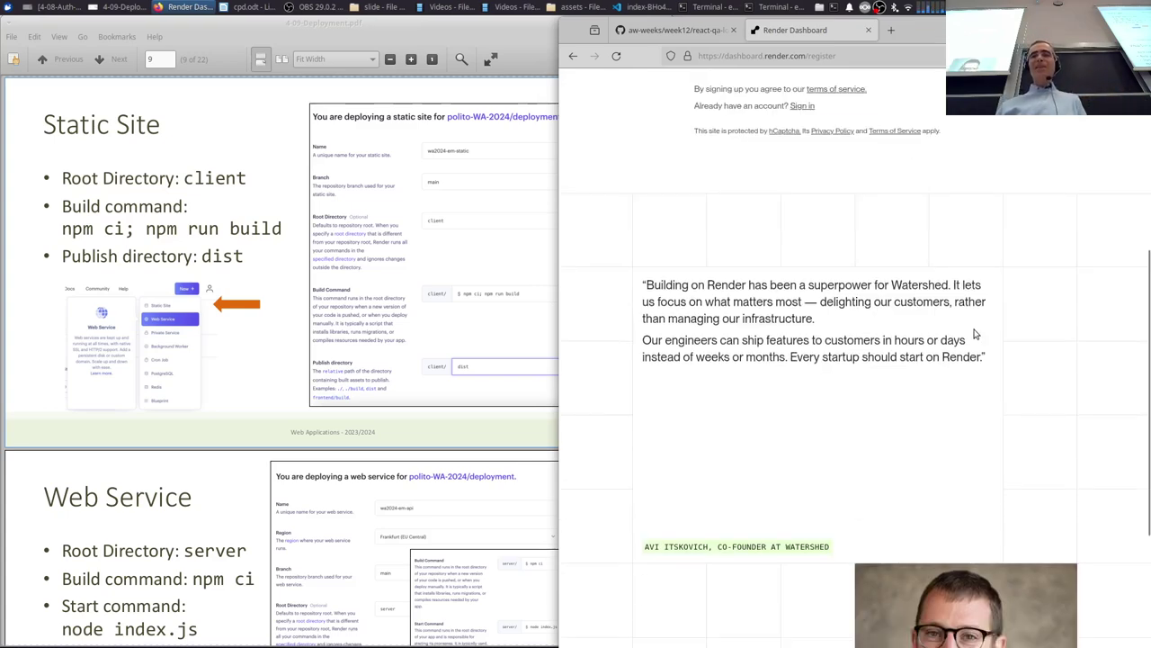
scroll(904, 332, up, 4)
scroll(992, 355, up, 1)
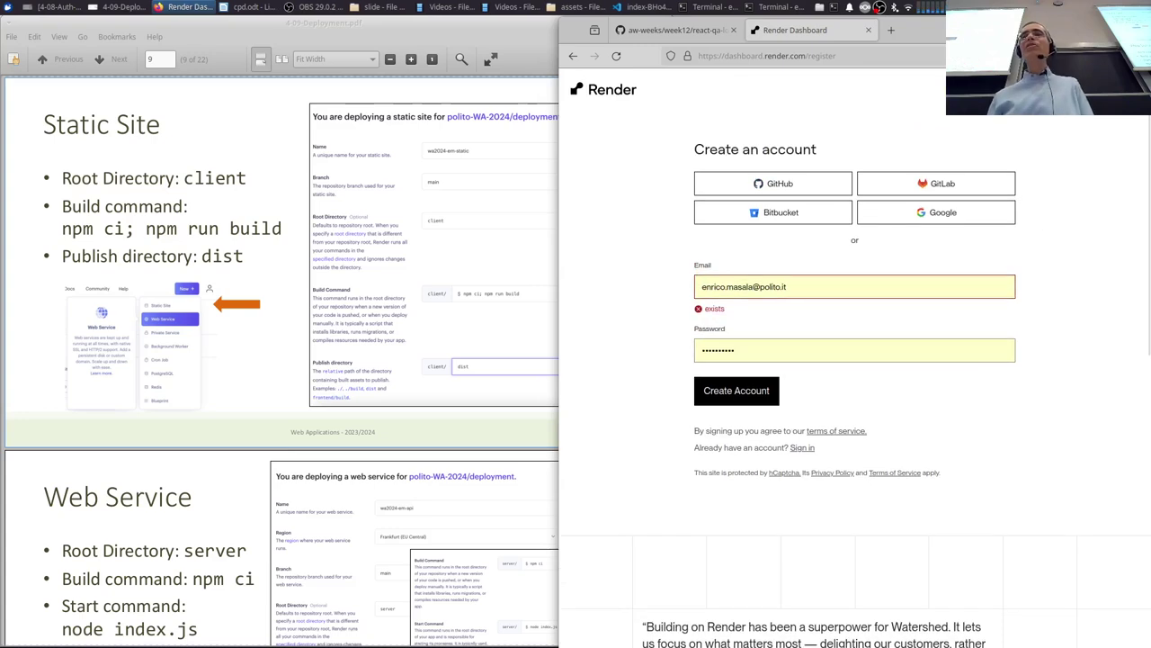
Maximize the browser, open dashboard.render.com and sign in with the saved email and account password.
key(super+Up)
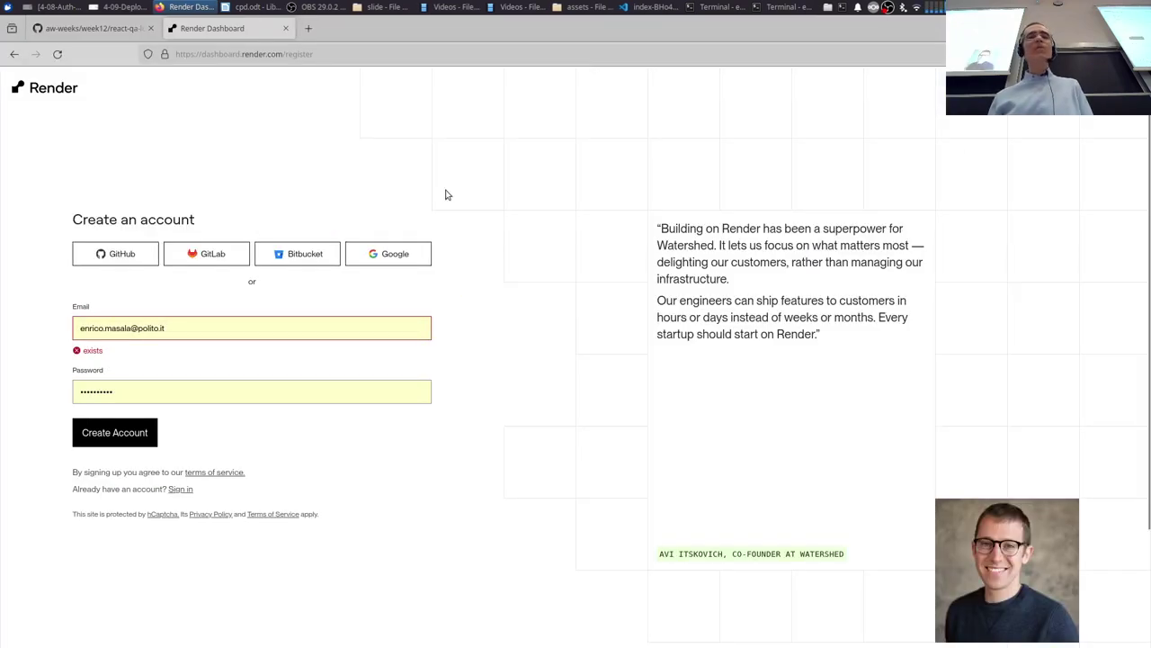
drag(282, 54, 547, 52)
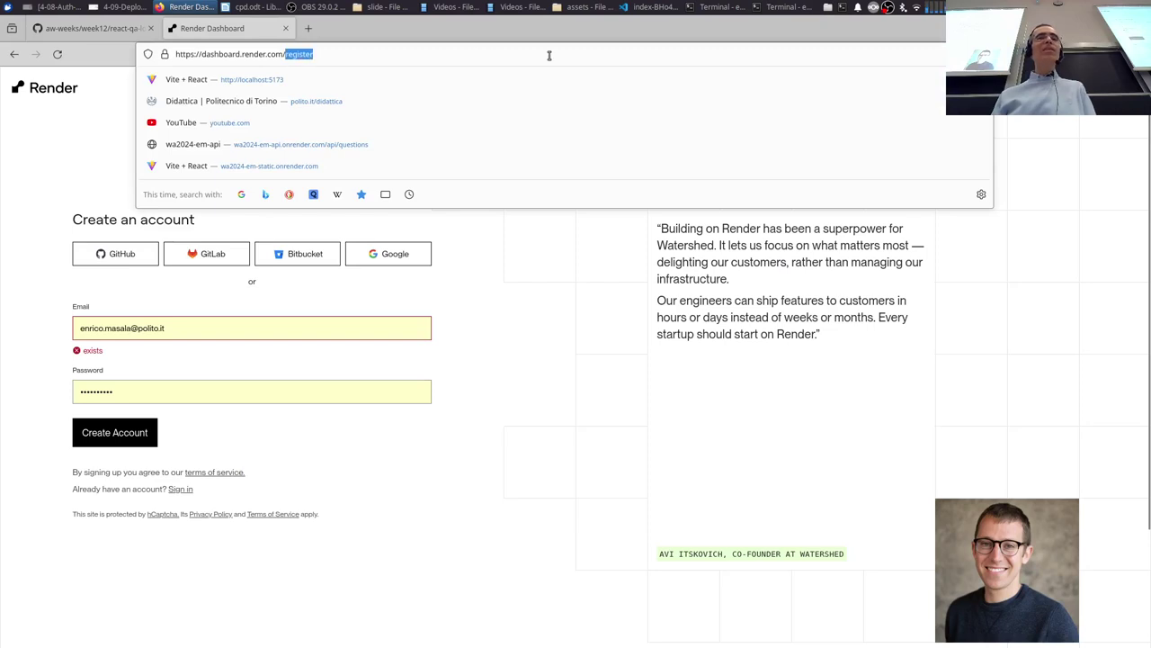
key(BackSpace)
key(Return)
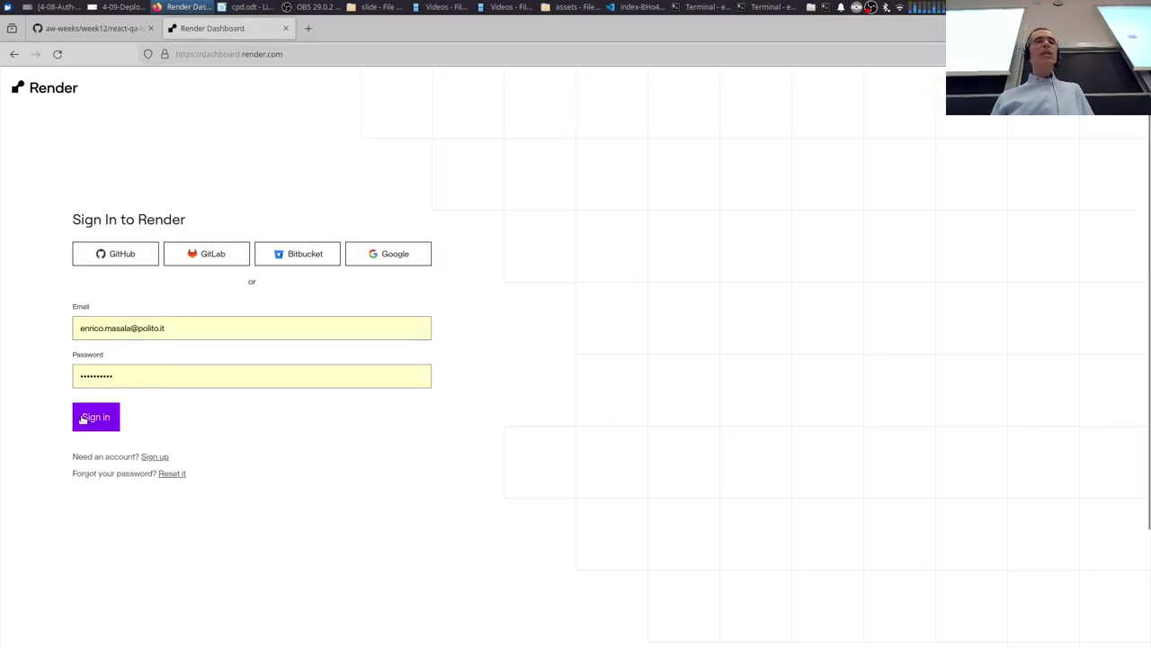
click(86, 418)
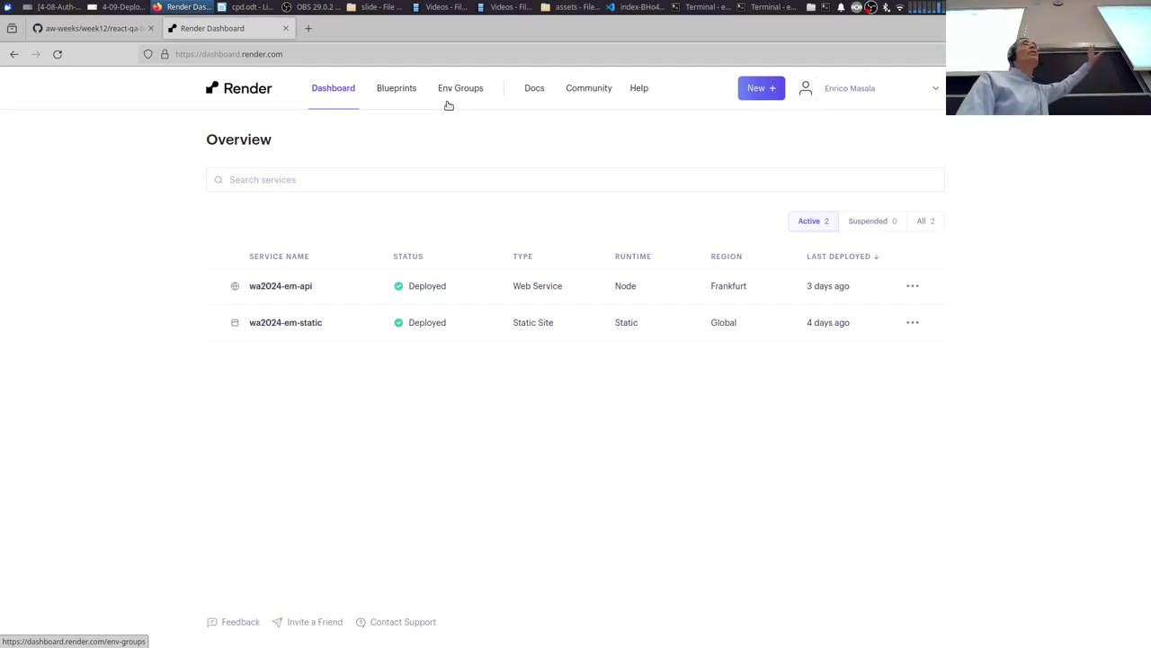
Enlarge the dashboard page two zoom levels and restore the browser window beside the deployment slides.
key(ctrl+plus)
key(ctrl+plus)
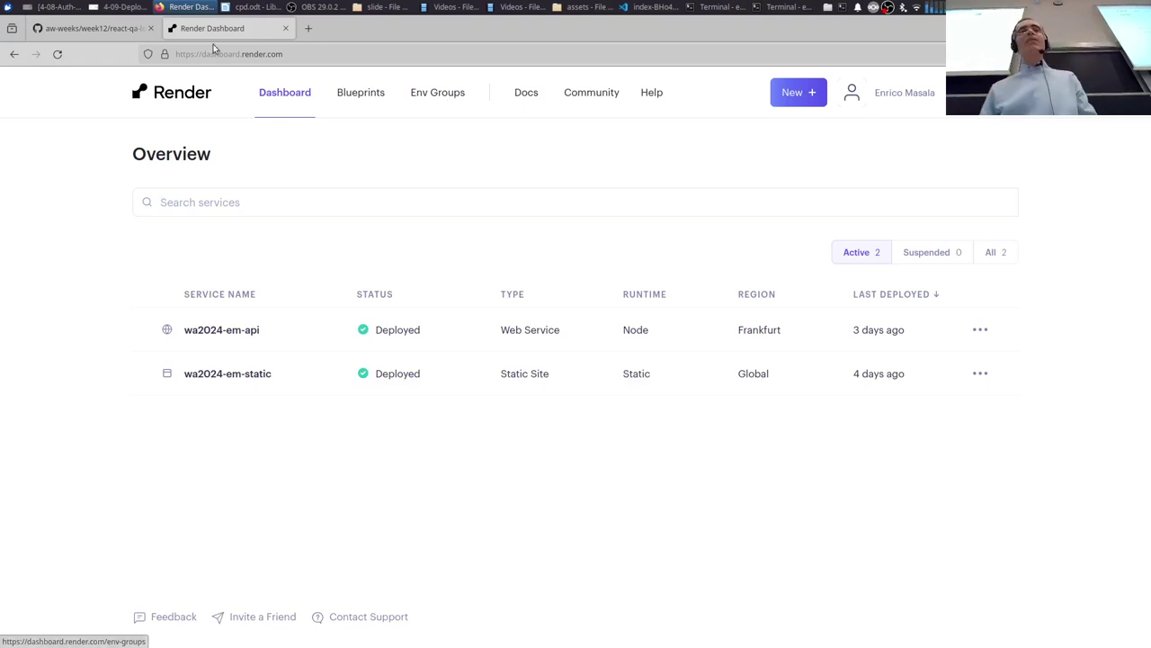
double_click(402, 25)
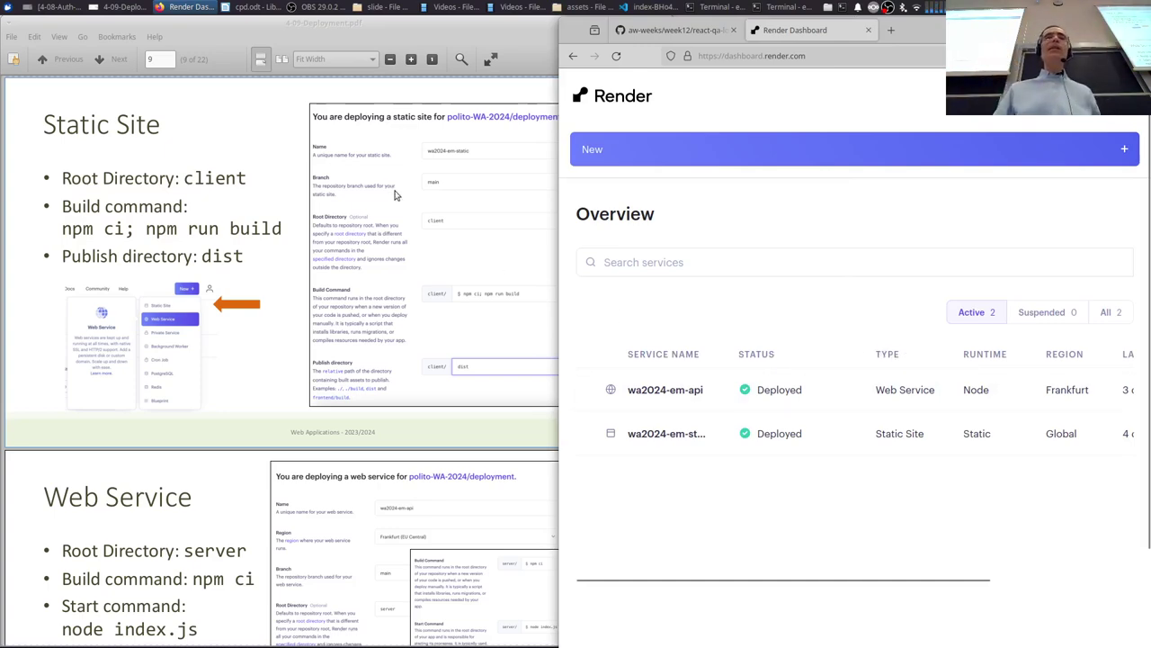
click(442, 25)
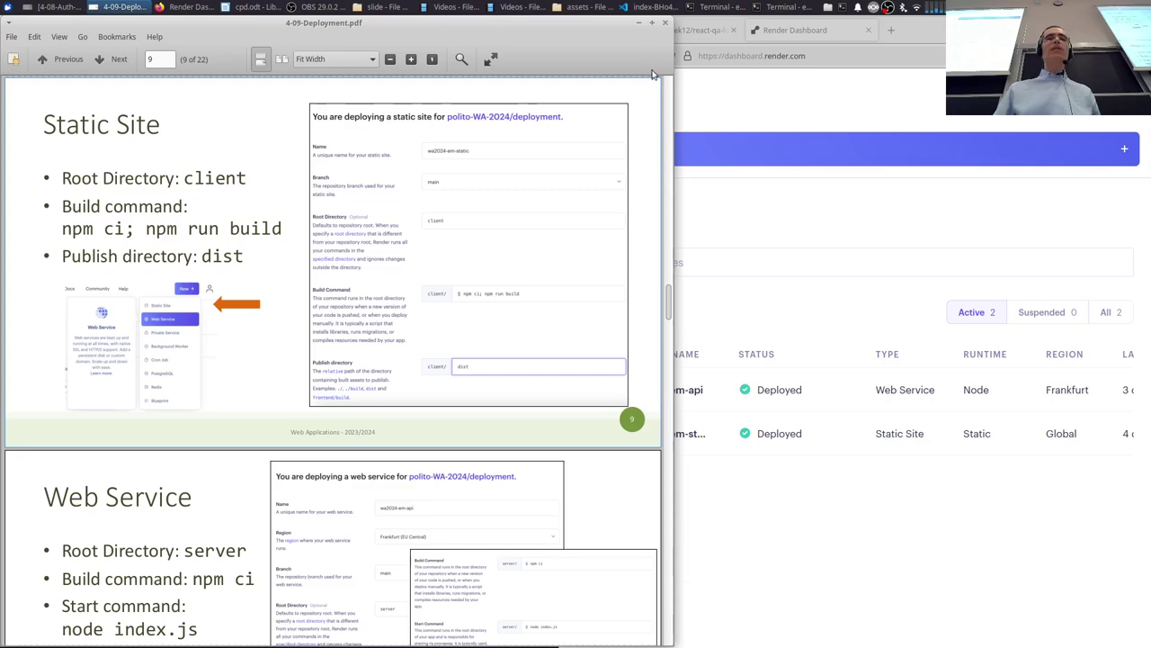
click(1048, 235)
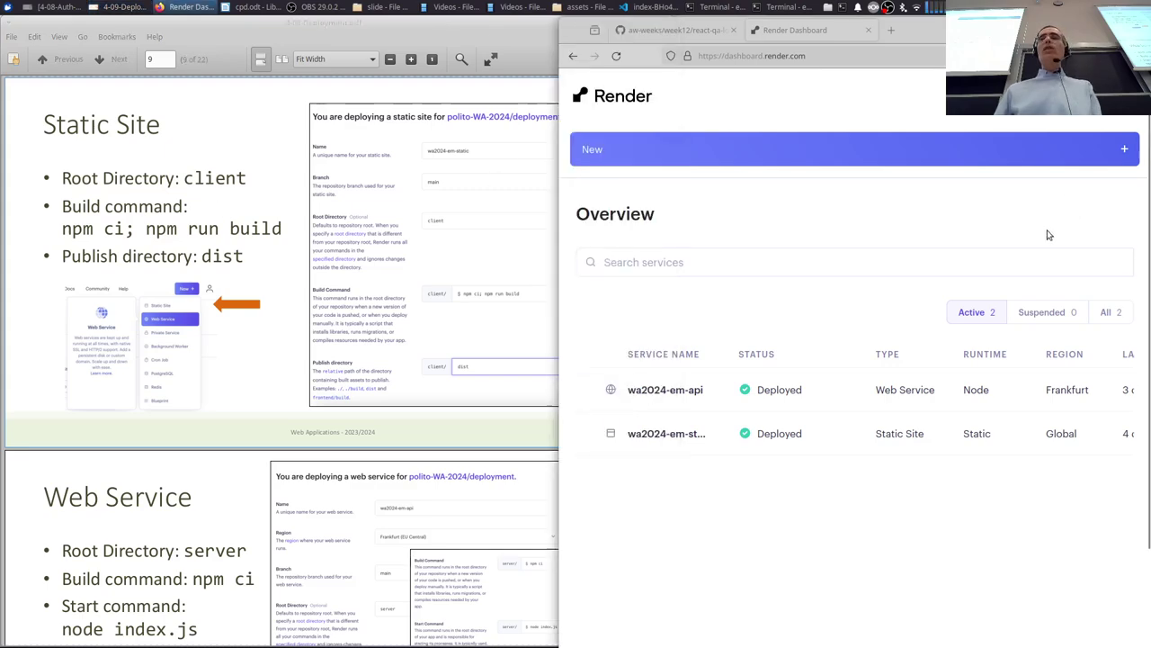
Start creating a new static site from the Render dashboard.
click(1119, 95)
click(1120, 95)
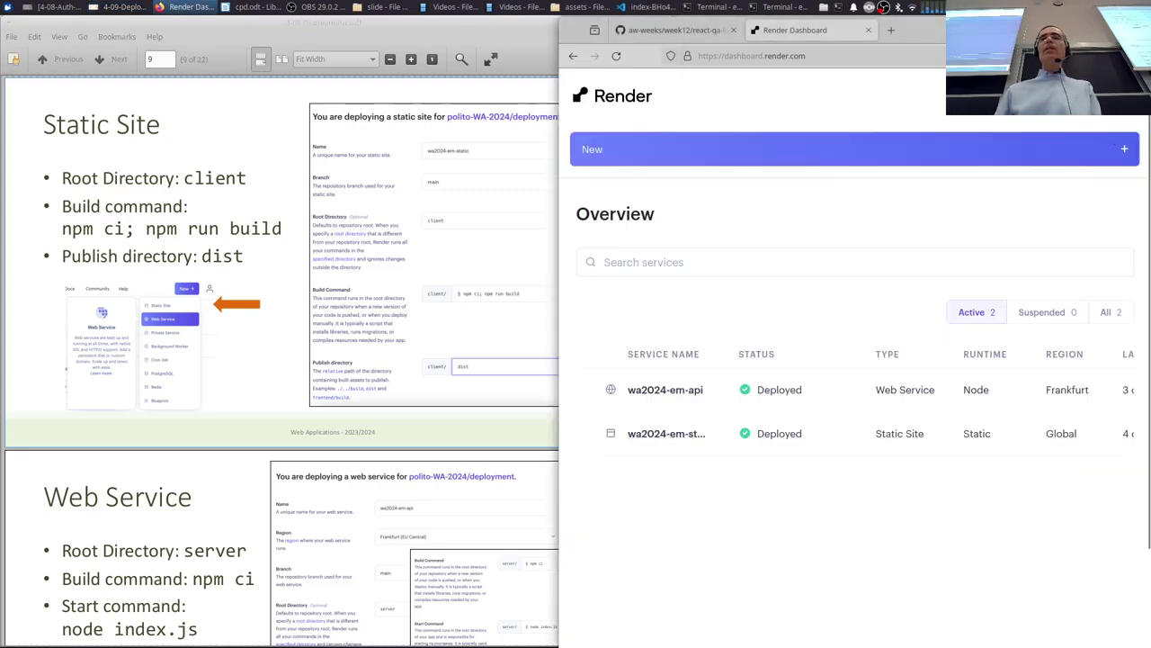
click(1120, 156)
click(640, 191)
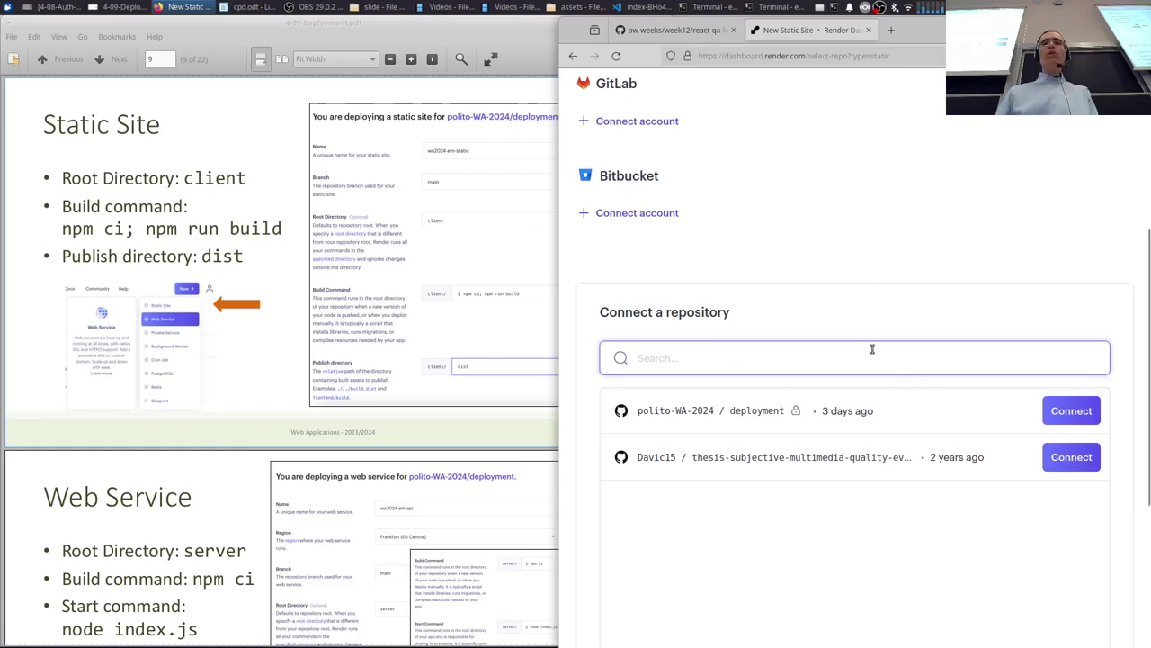
Look at the contents of the polito-WA-2024/deployment repository on GitHub and close its page.
scroll(872, 349, down, 2)
click(710, 333)
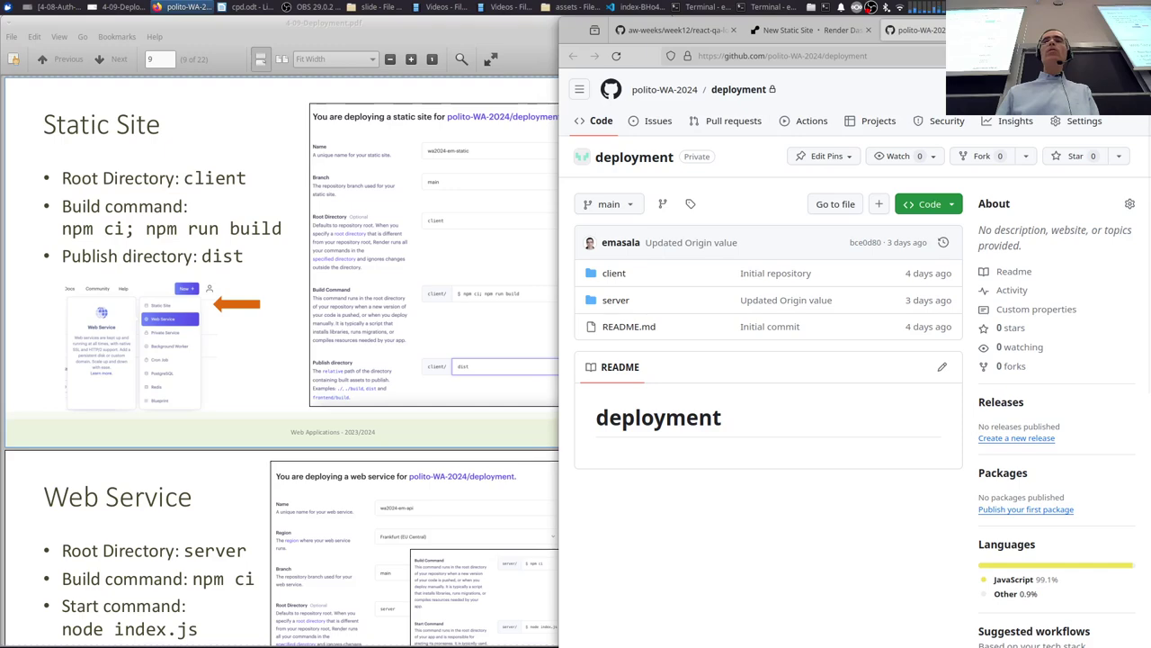
key(ctrl+w)
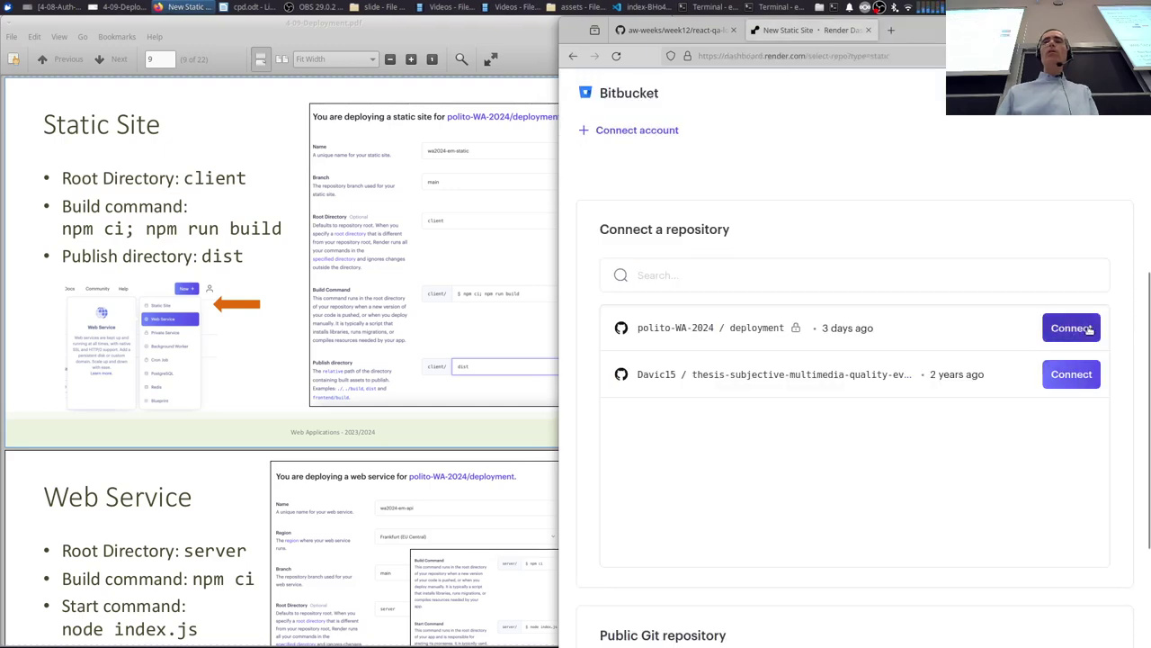
Connect the polito-WA-2024/deployment repository to the new static site.
scroll(1034, 311, down, 3)
scroll(1034, 311, up, 1)
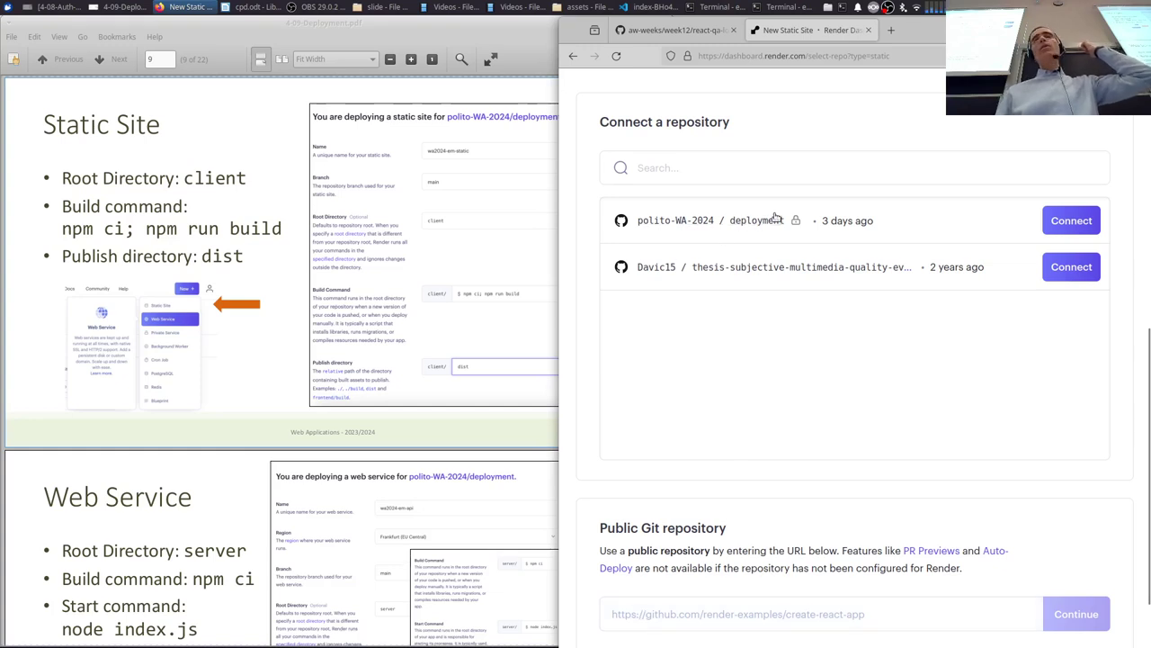
click(1082, 218)
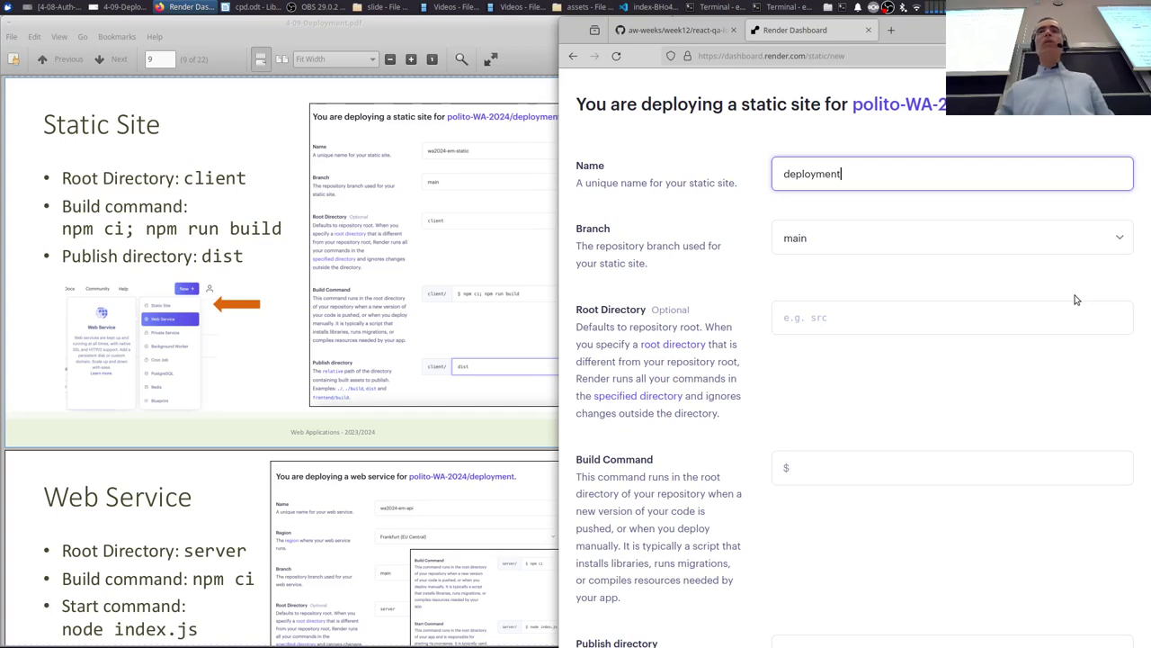
Name the static site wa24static, replacing the suggested name.
double_click(868, 178)
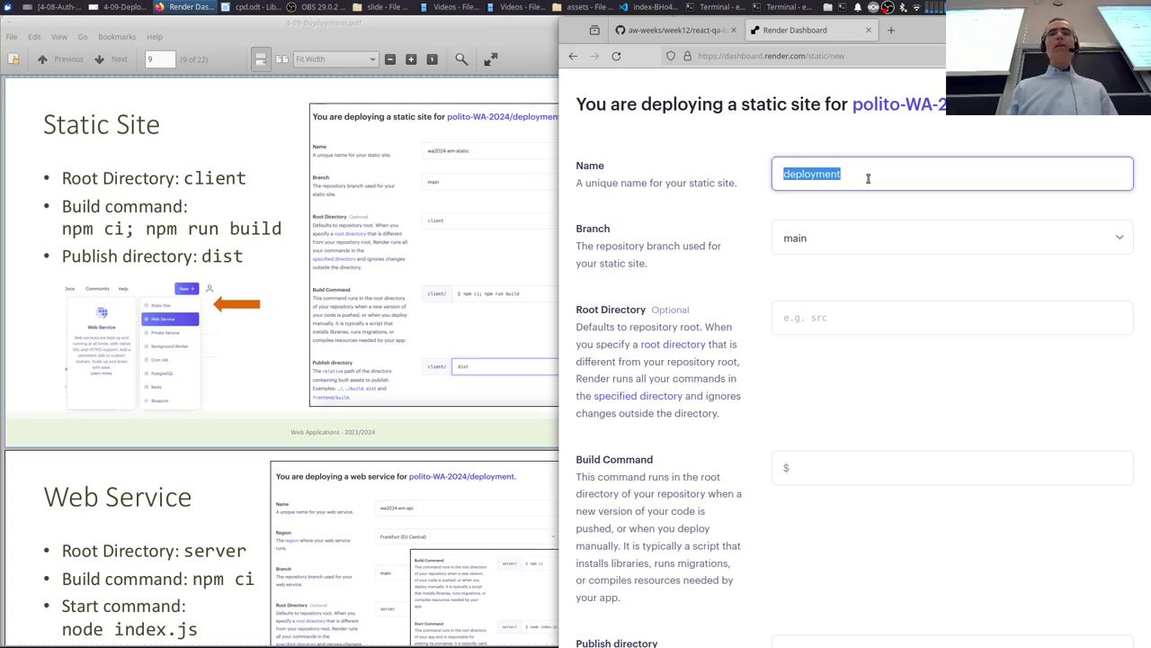
text(WA2)
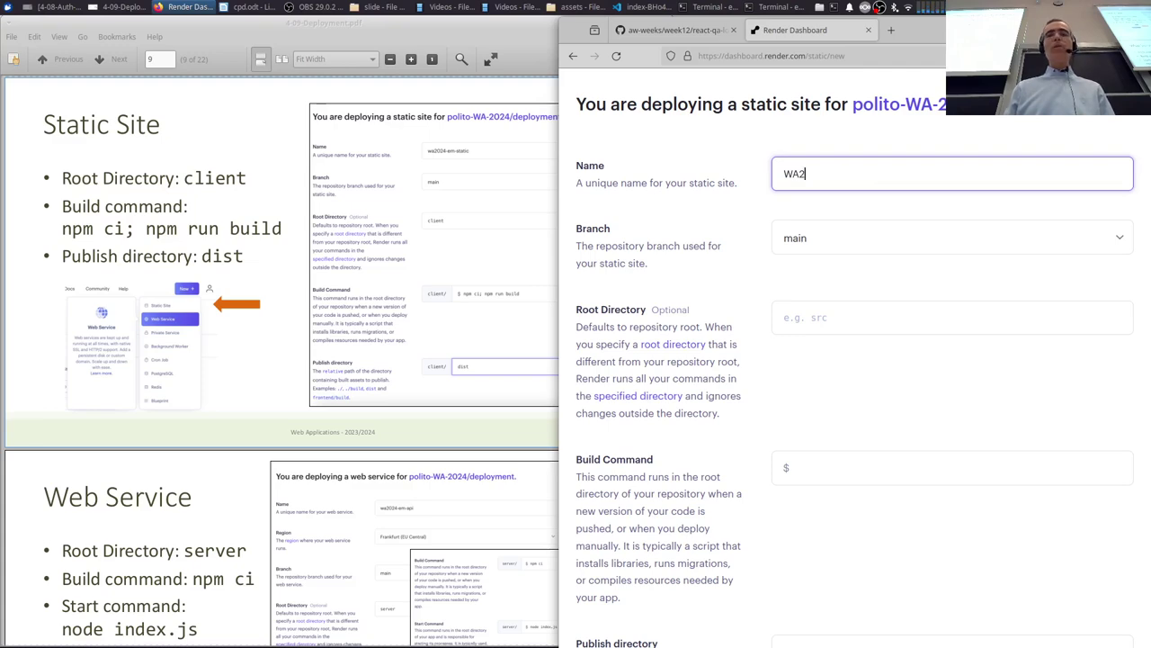
text(4static)
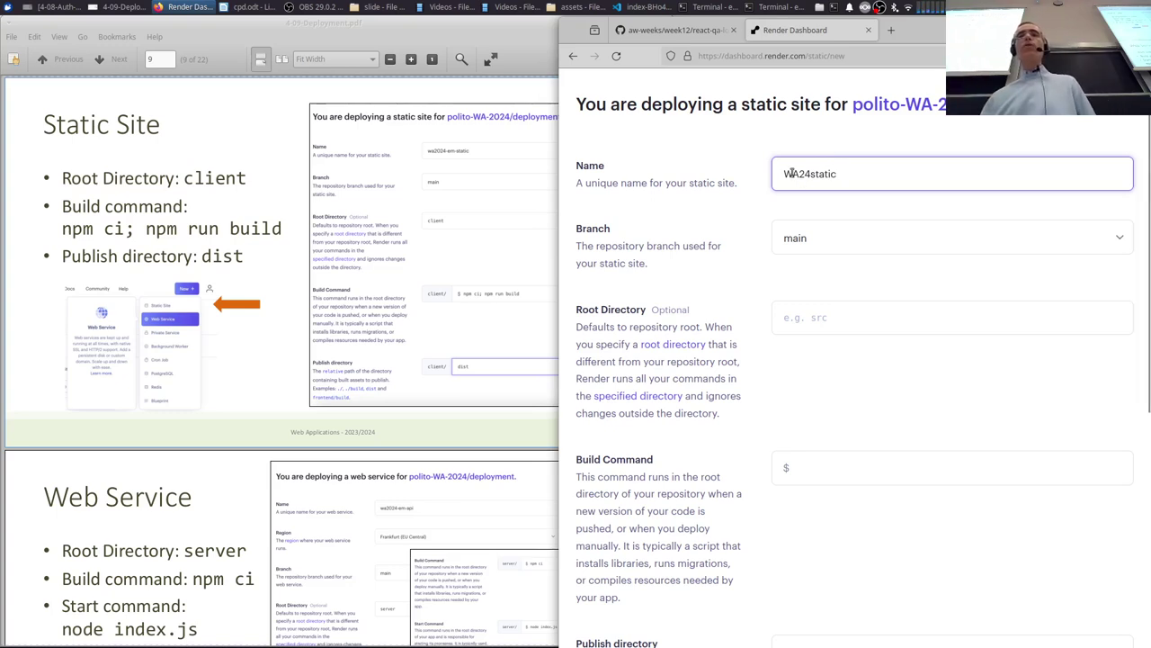
drag(799, 174, 769, 174)
text(wa)
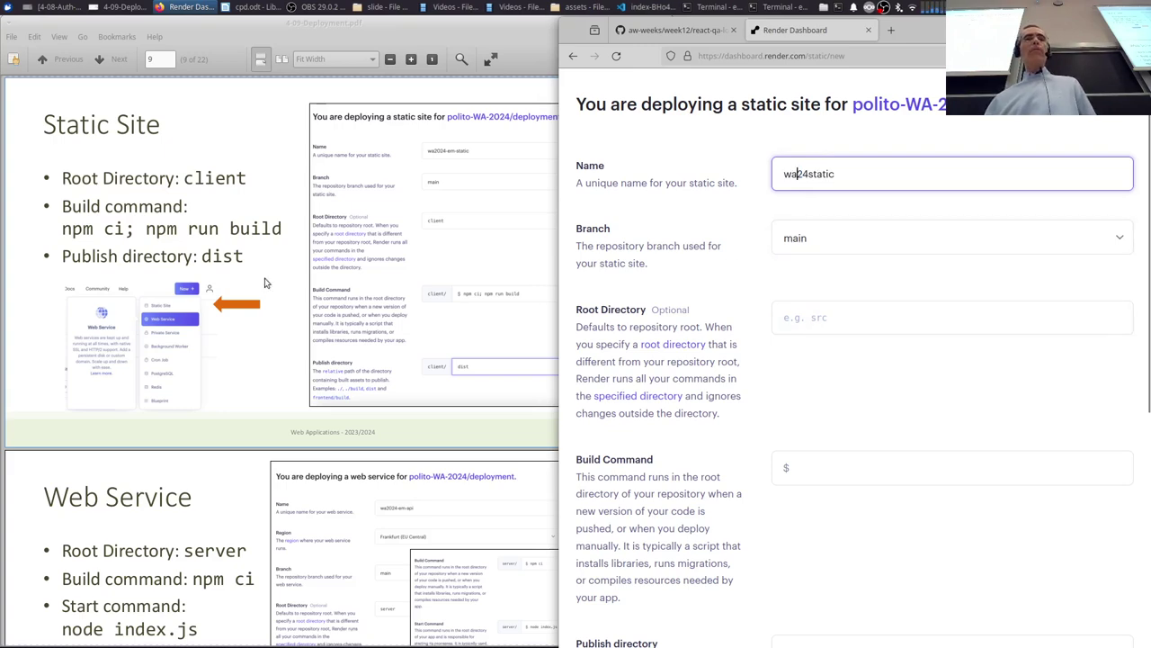
Set the static site's root directory to client.
click(879, 310)
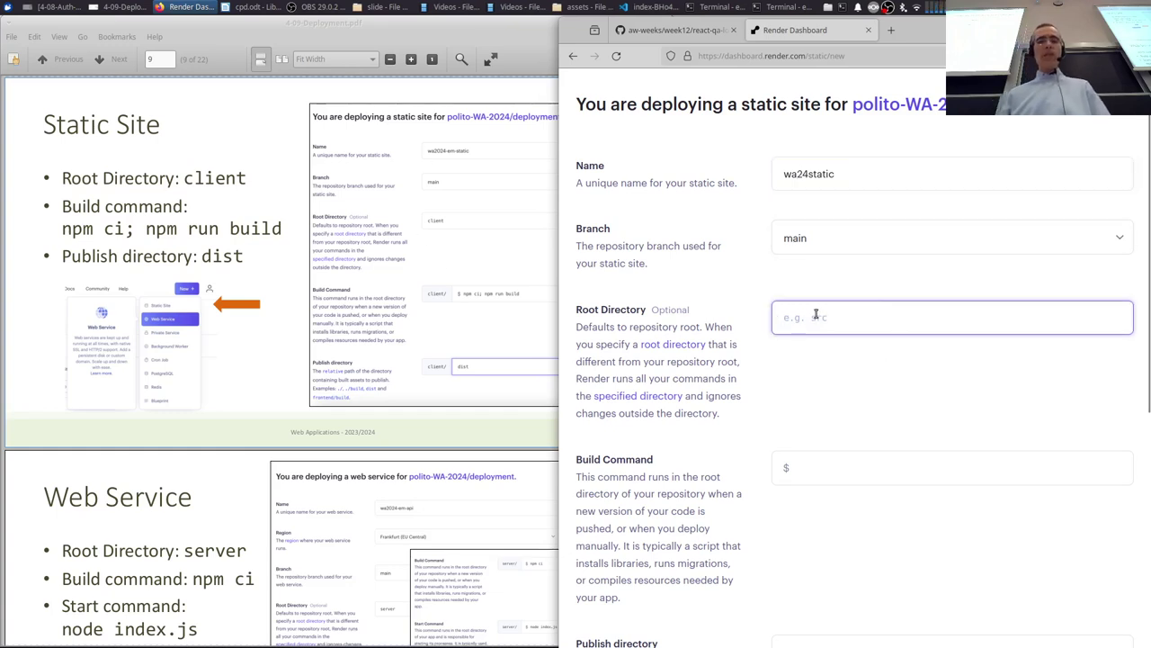
text(client)
key(Tab)
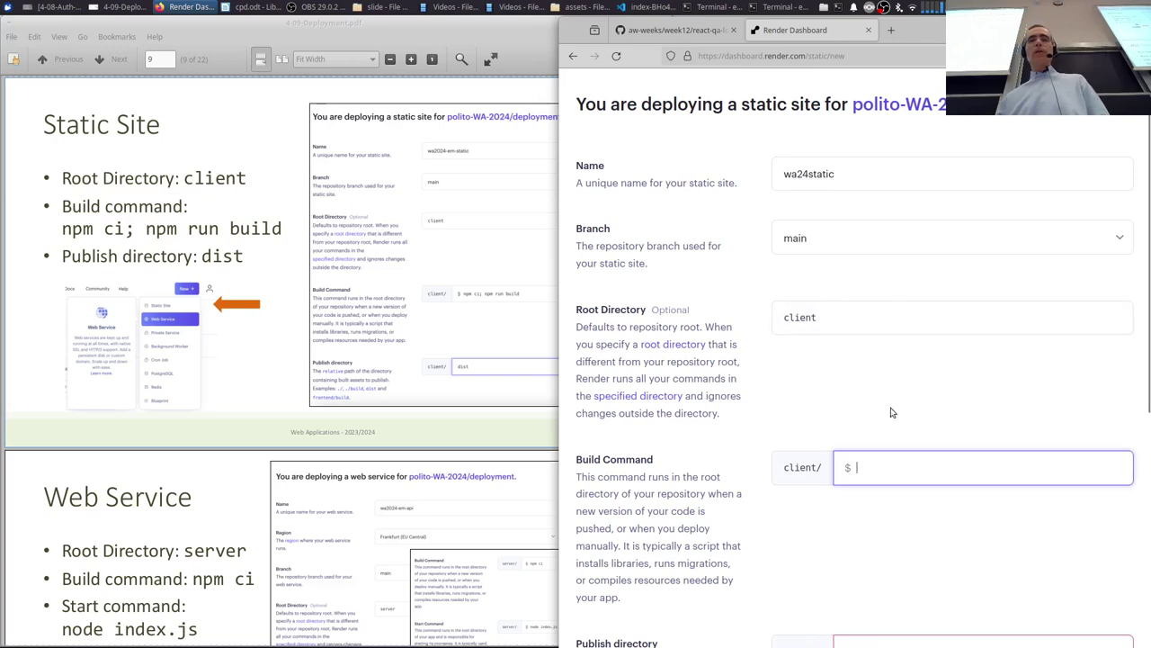
Set the static site's build command to "npm ci; npm run build".
text(npm install; npm run build)
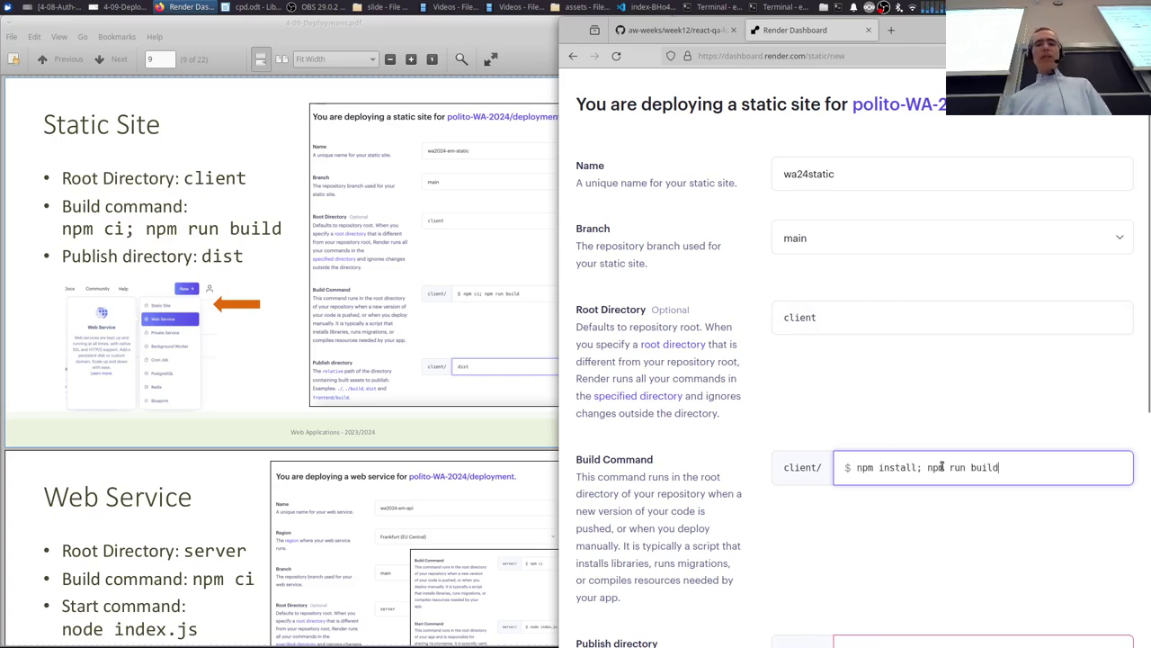
text(npm)
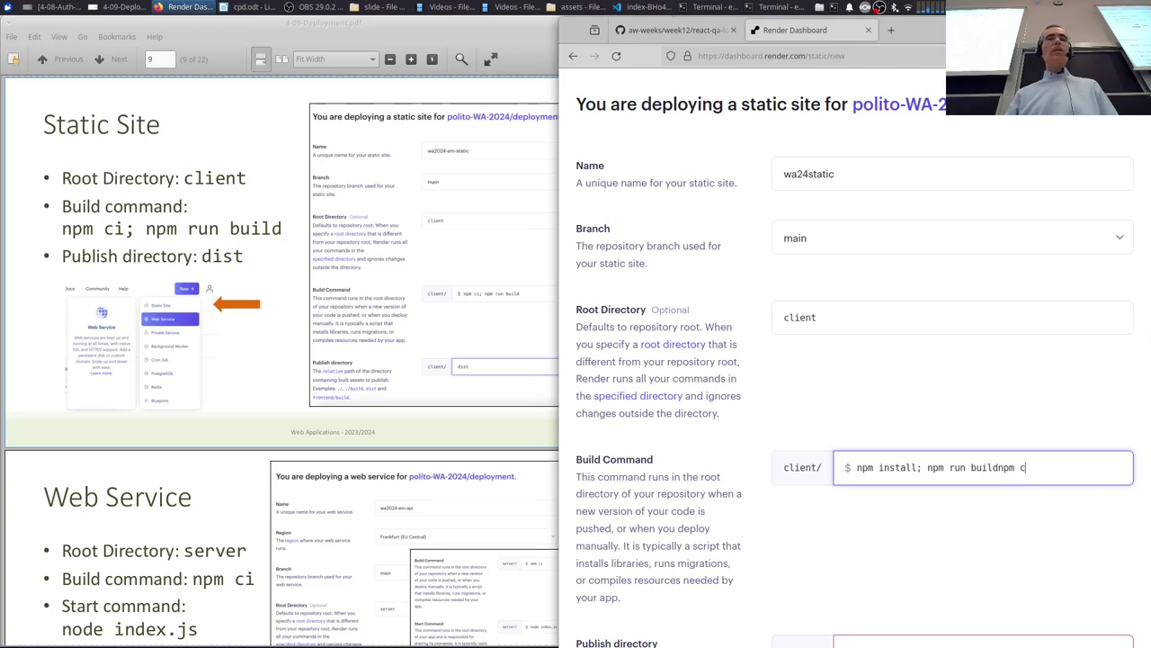
text( c)
key(BackSpace)
key(BackSpace)
key(BackSpace)
key(BackSpace)
key(BackSpace)
key(BackSpace)
key(BackSpace)
key(BackSpace)
key(BackSpace)
key(BackSpace)
key(BackSpace)
key(BackSpace)
key(BackSpace)
key(BackSpace)
key(BackSpace)
key(BackSpace)
key(BackSpace)
key(BackSpace)
key(BackSpace)
key(BackSpace)
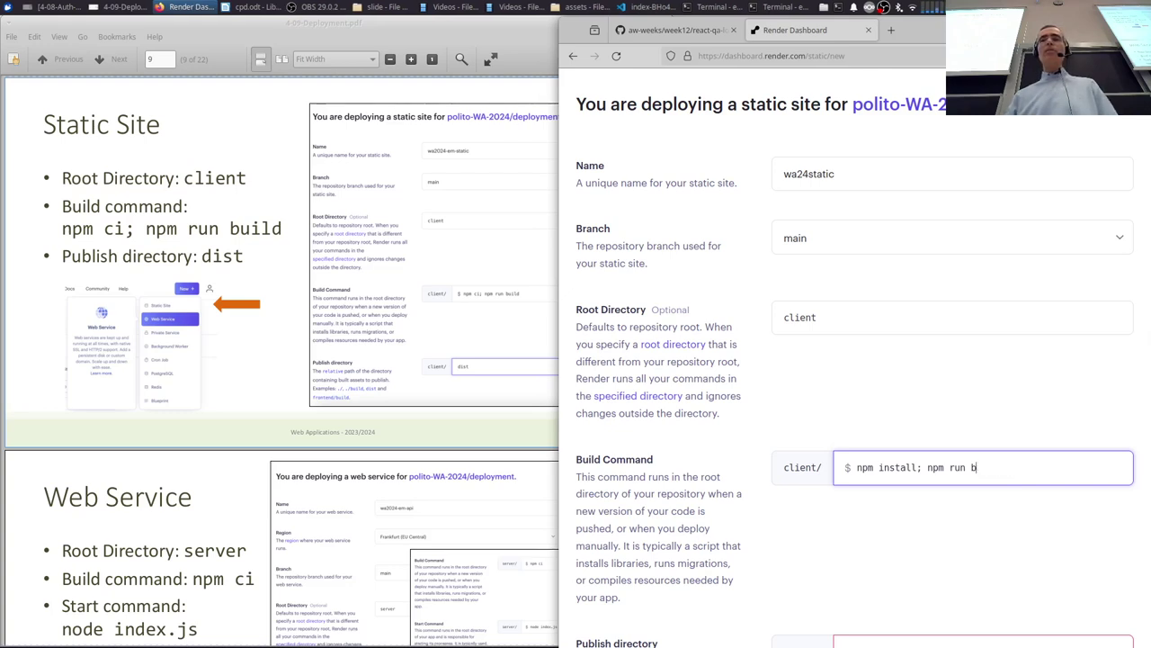
text(ci; np)
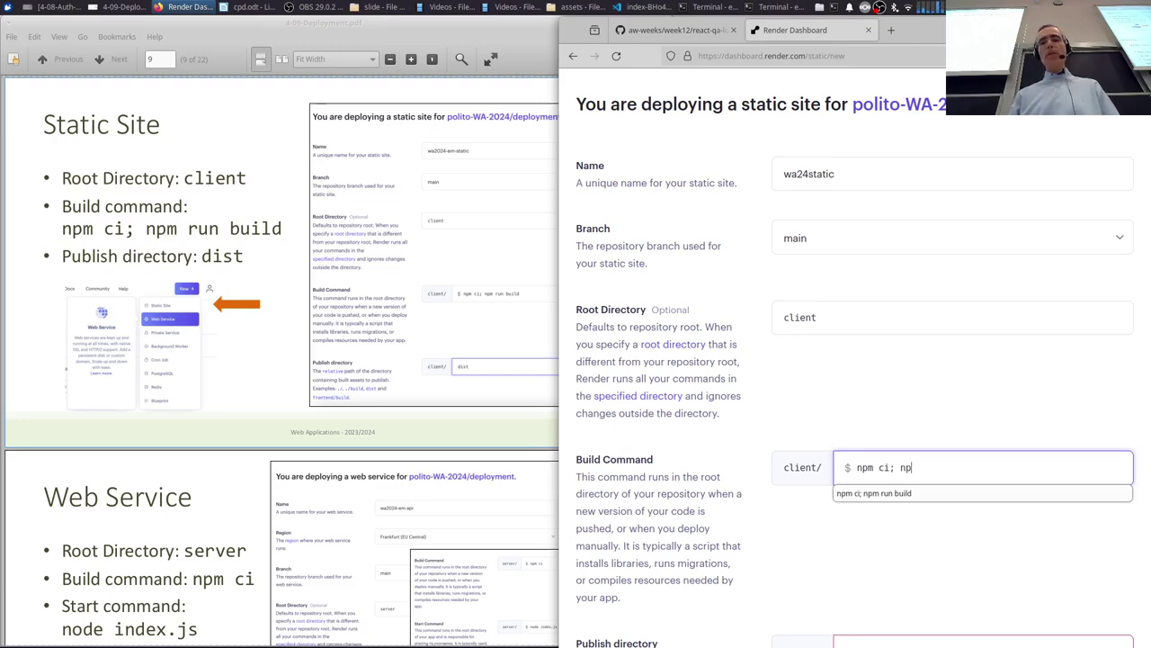
text(m run build)
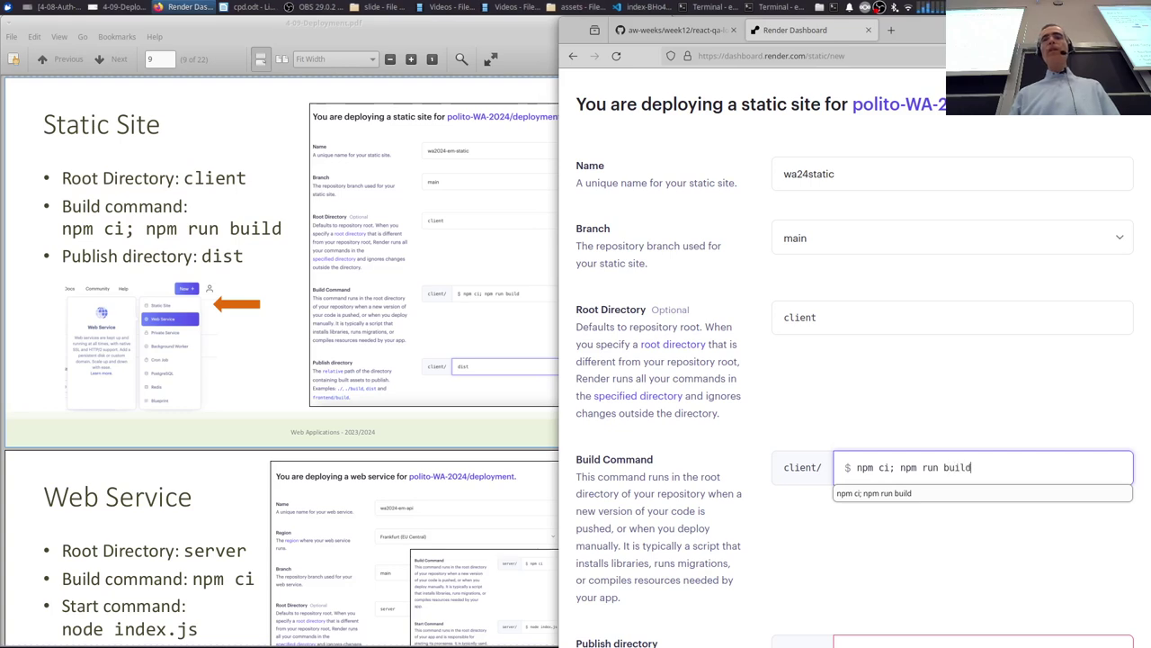
key(Tab)
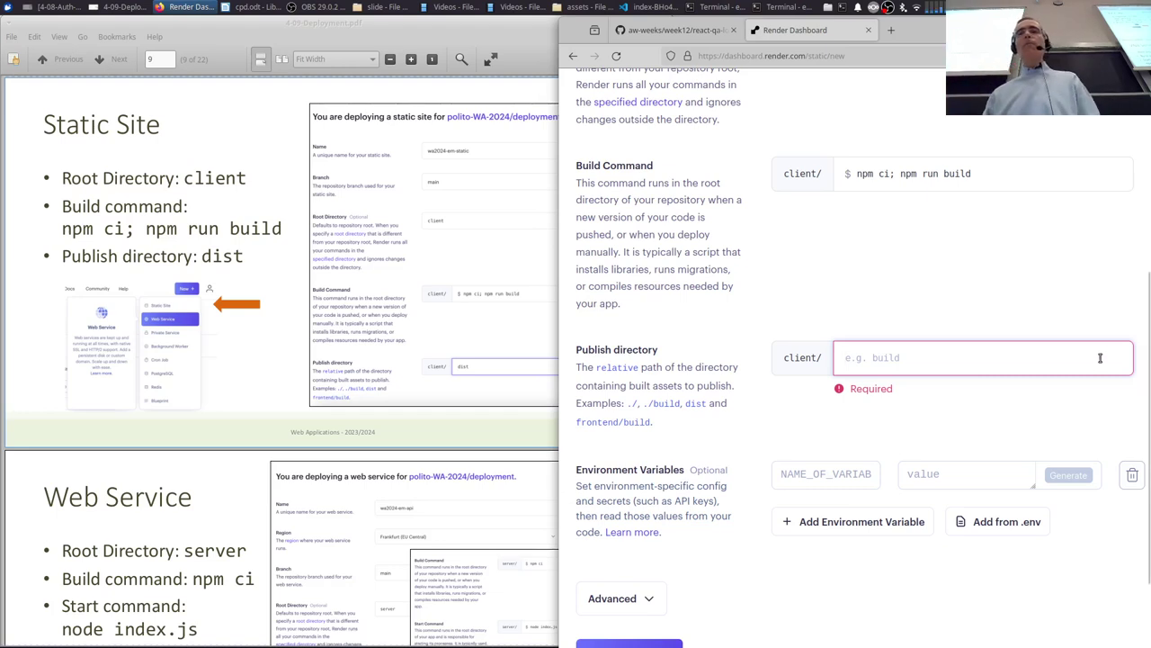
Set the static site's publish directory to dist.
click(984, 363)
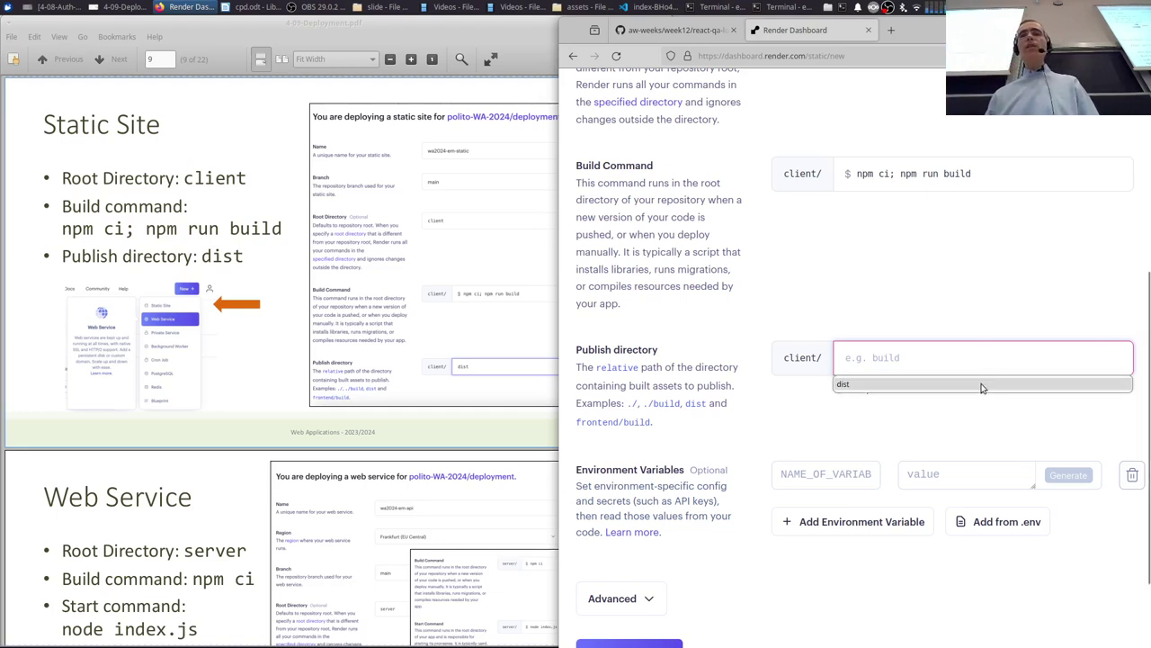
click(980, 384)
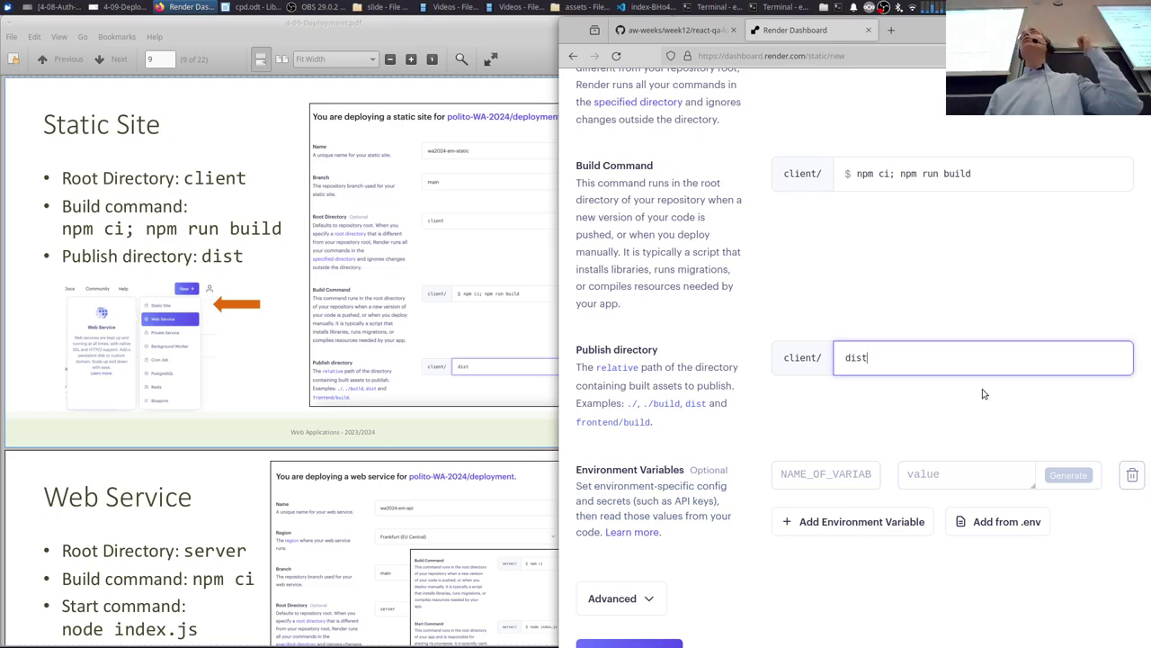
scroll(880, 369, down, 2)
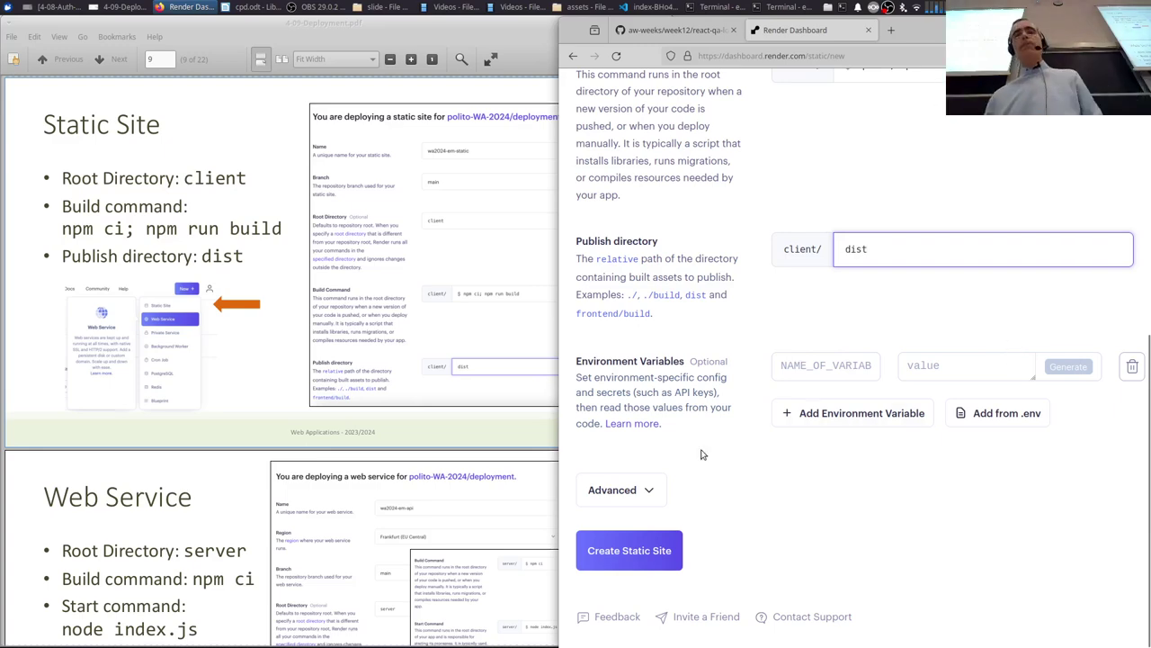
Create the static site with the entered settings and review its deploy log in the enlarged browser window.
click(641, 550)
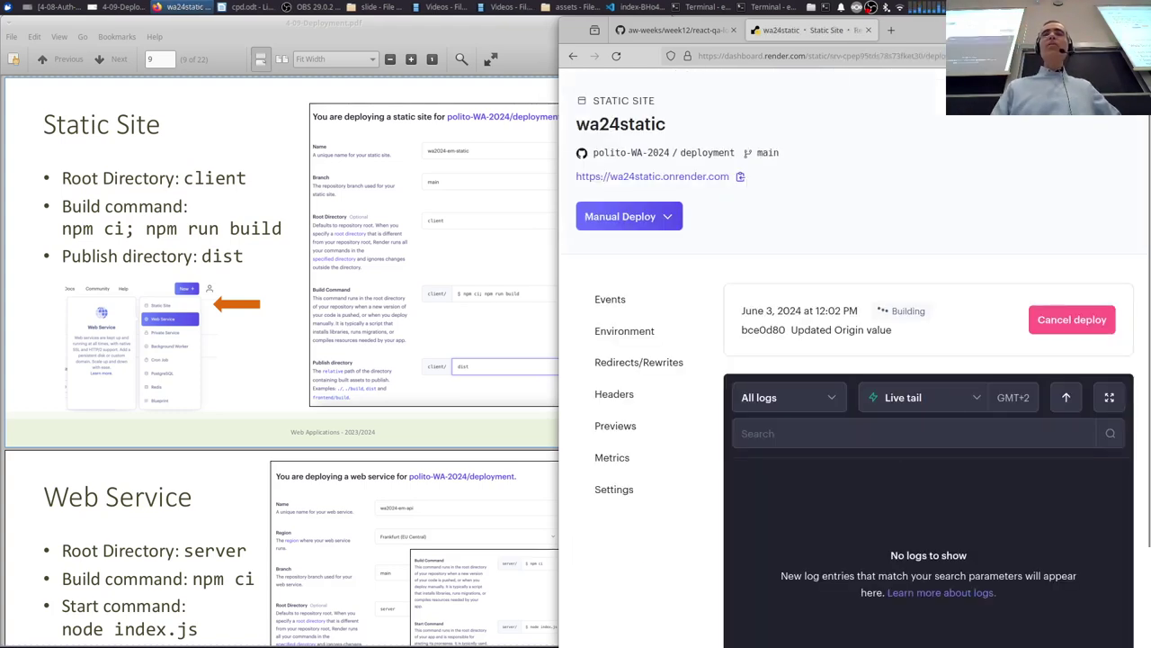
double_click(913, 29)
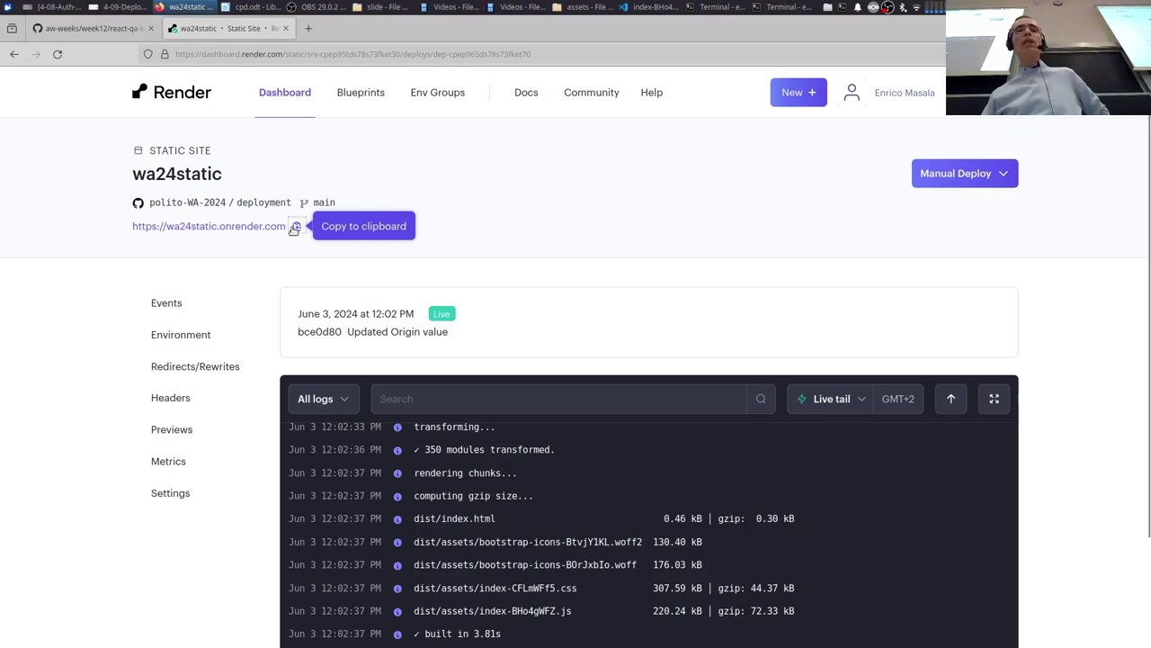
scroll(601, 397, down, 2)
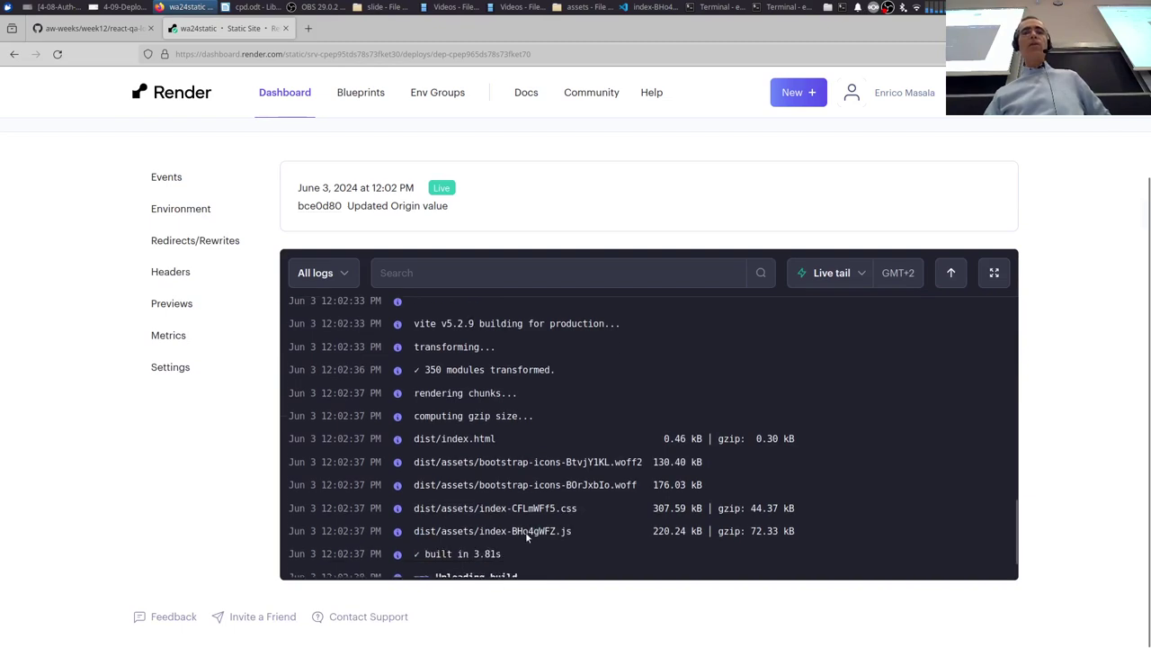
scroll(575, 136, up, 2)
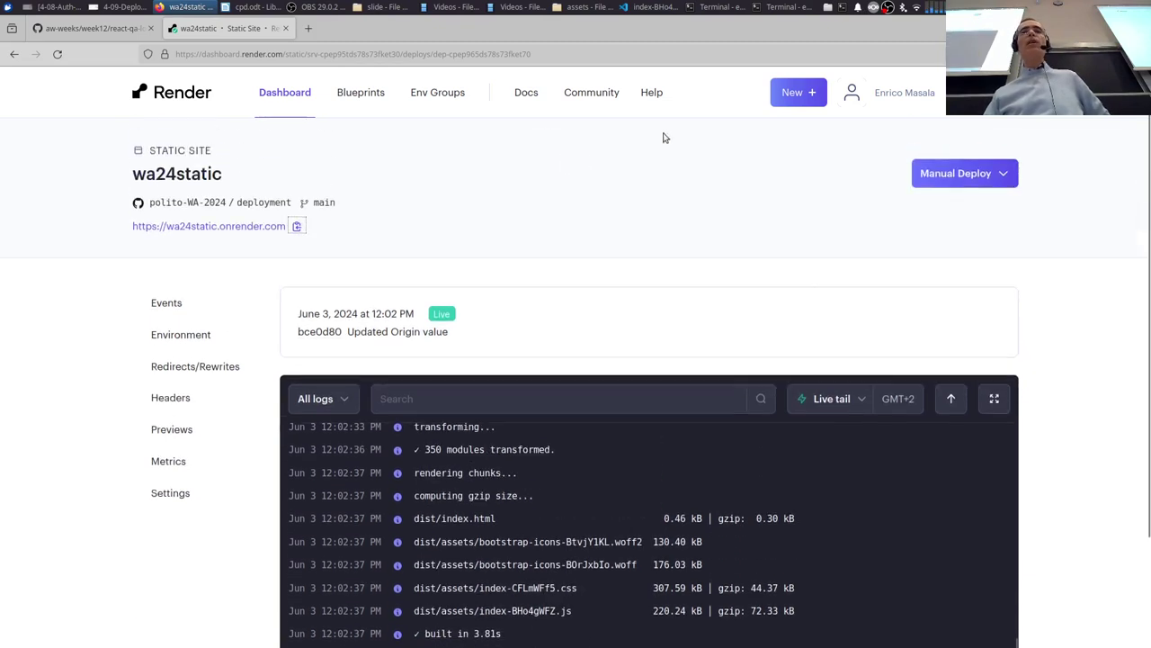
click(306, 32)
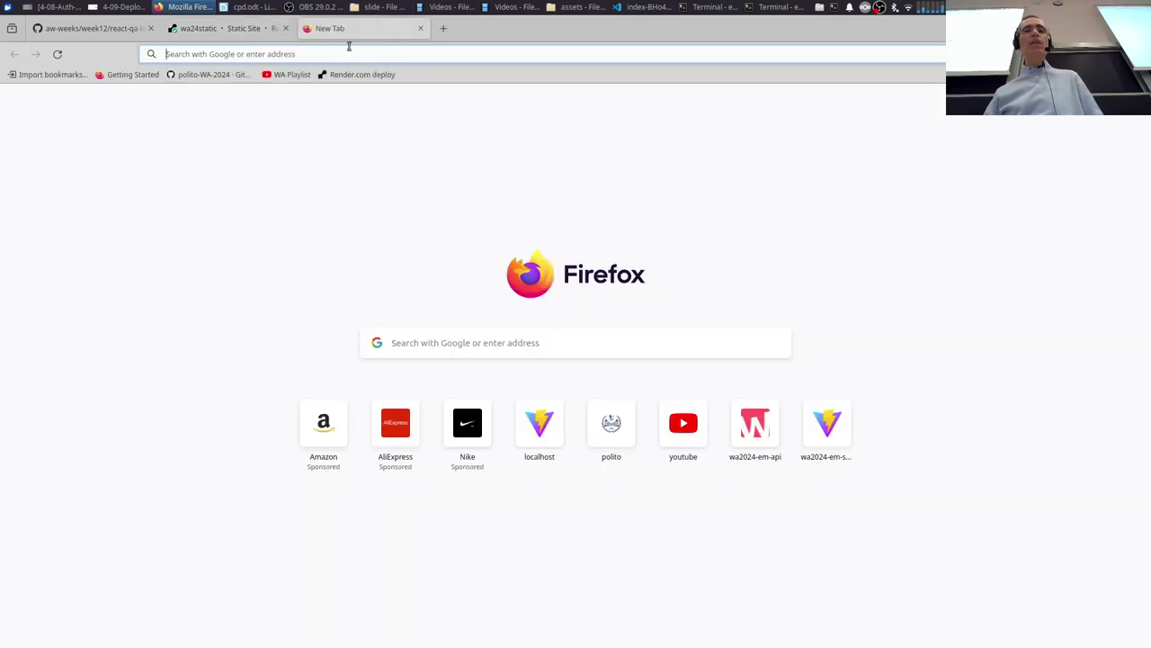
text(https://wa24static.onrender.com)
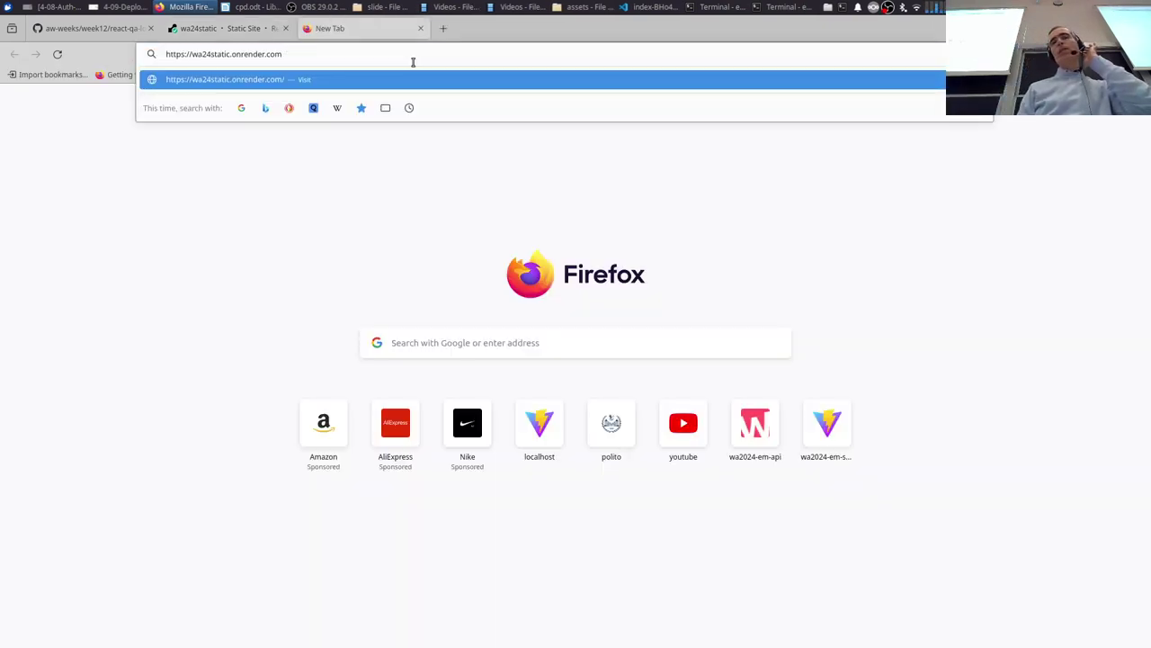
key(Return)
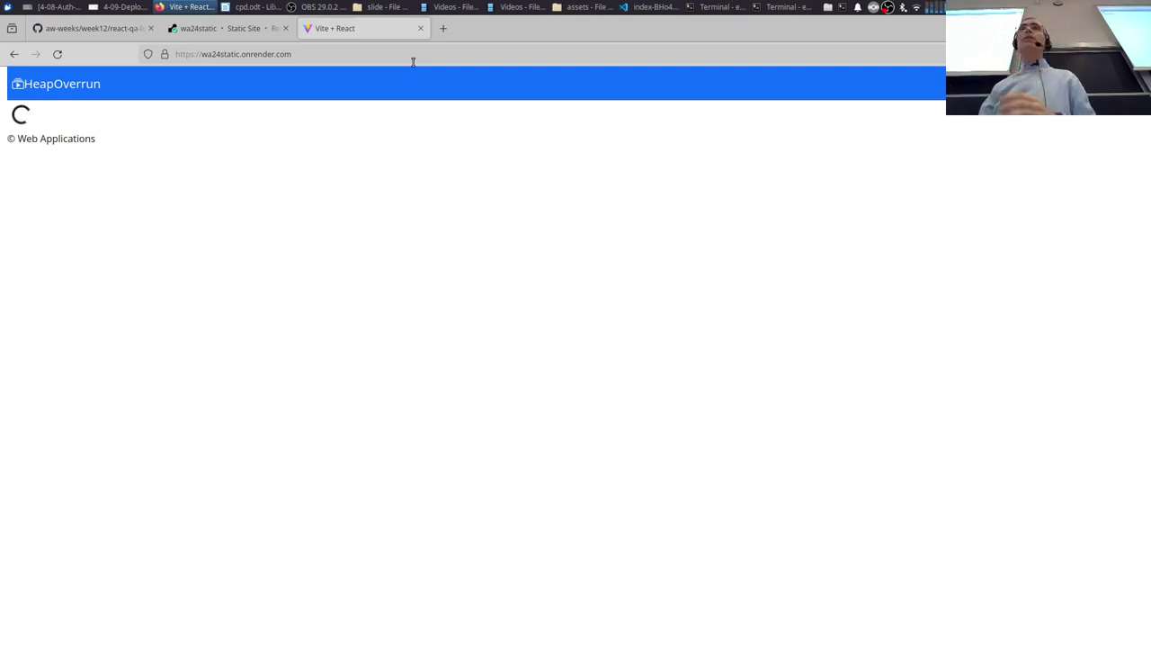
Record the deployed page's network requests with the browser's developer tools by reloading the site.
right_click(450, 476)
click(498, 612)
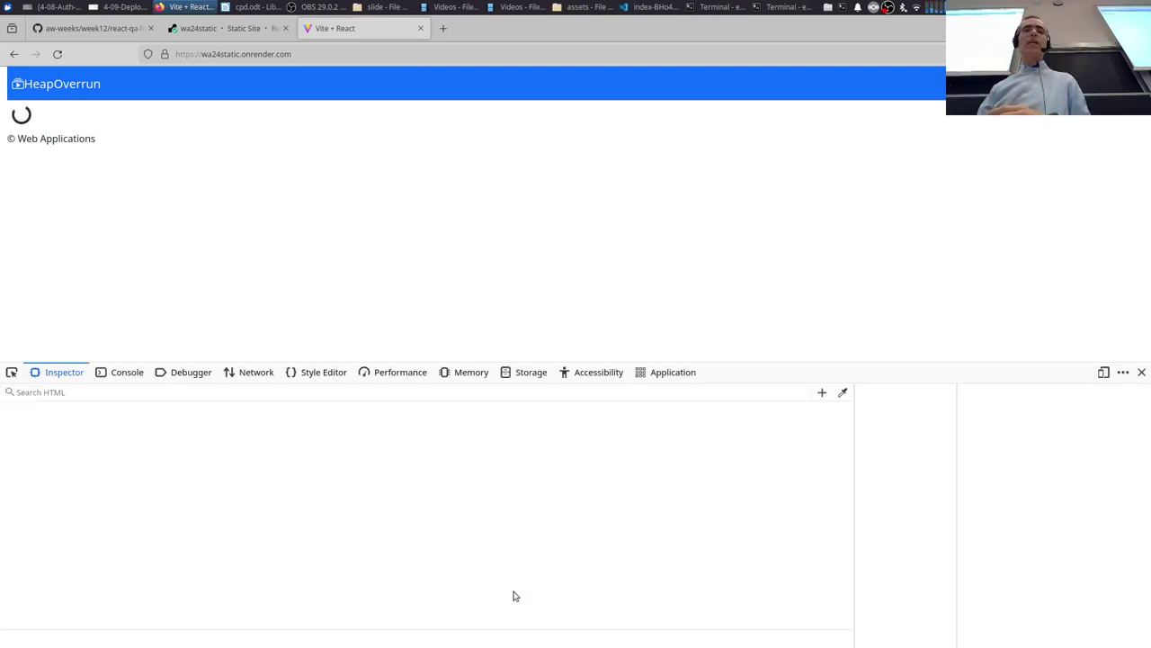
click(254, 372)
click(422, 56)
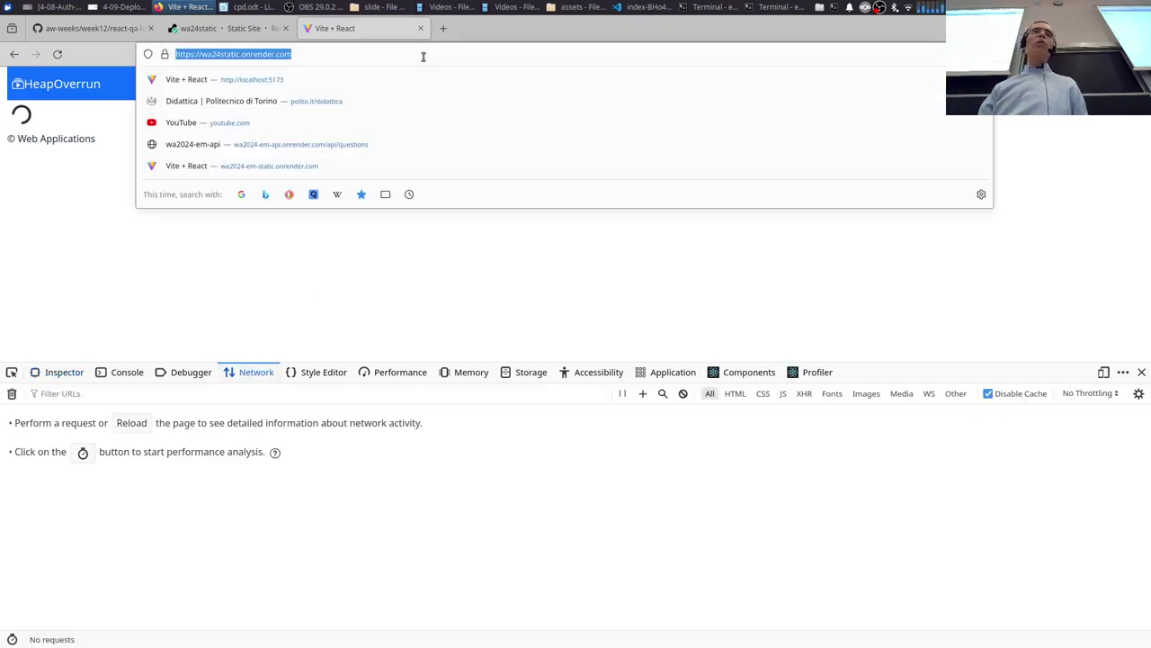
key(Return)
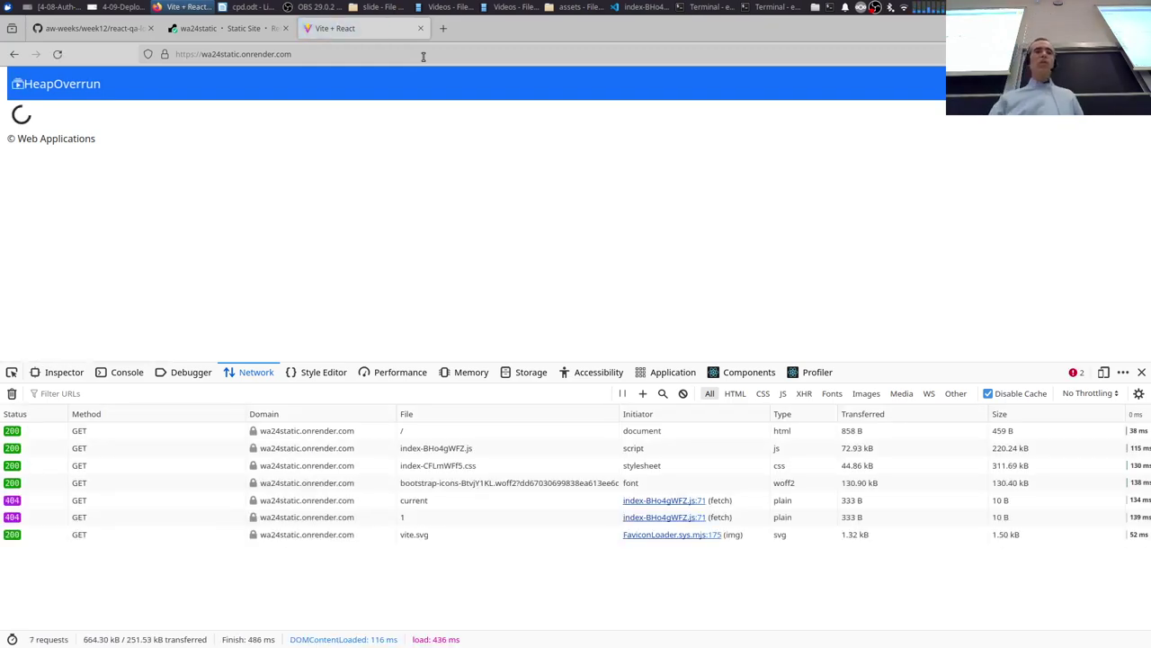
Inspect the document request and the URL path of the "current" request among the recorded network requests.
click(416, 433)
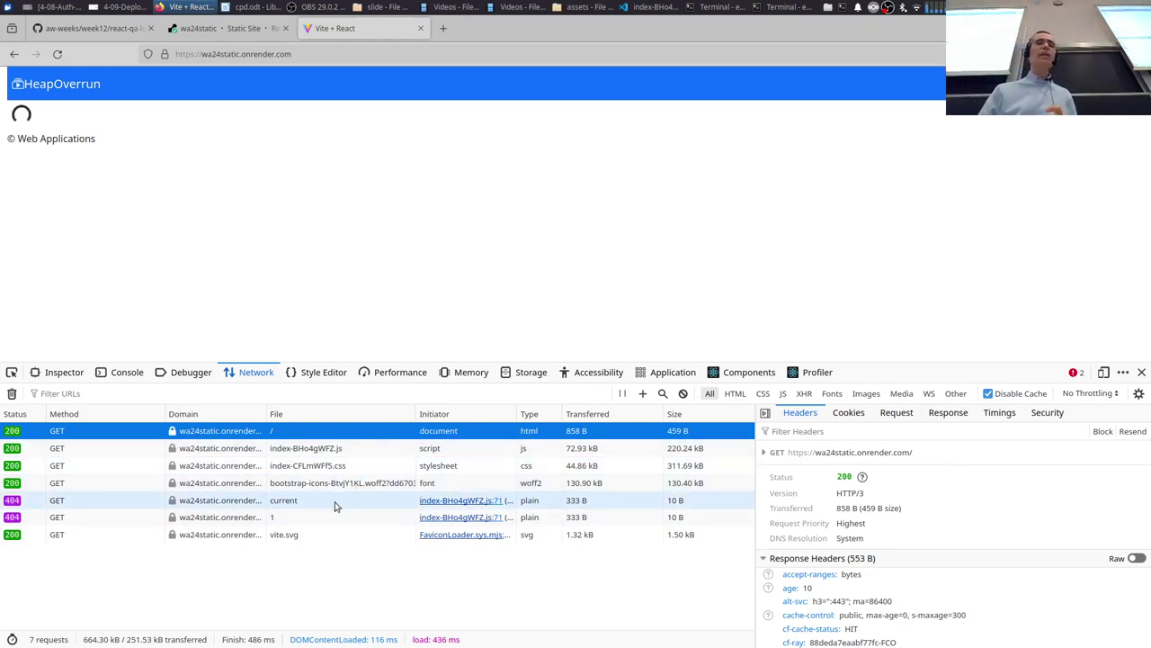
click(221, 504)
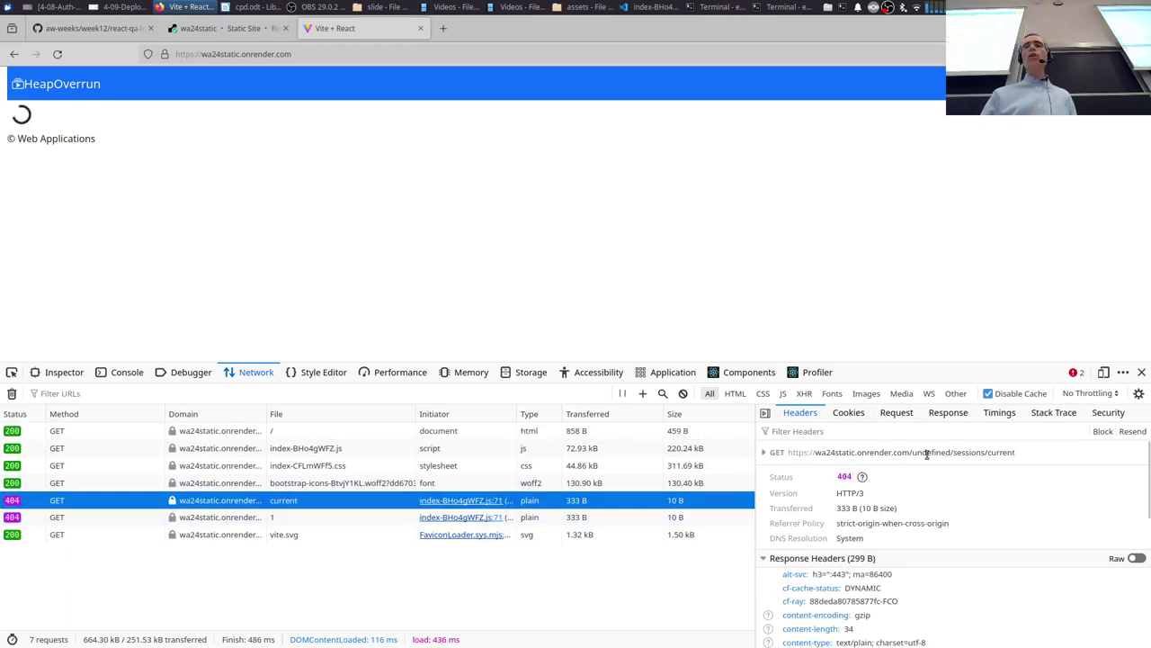
drag(916, 453, 1002, 462)
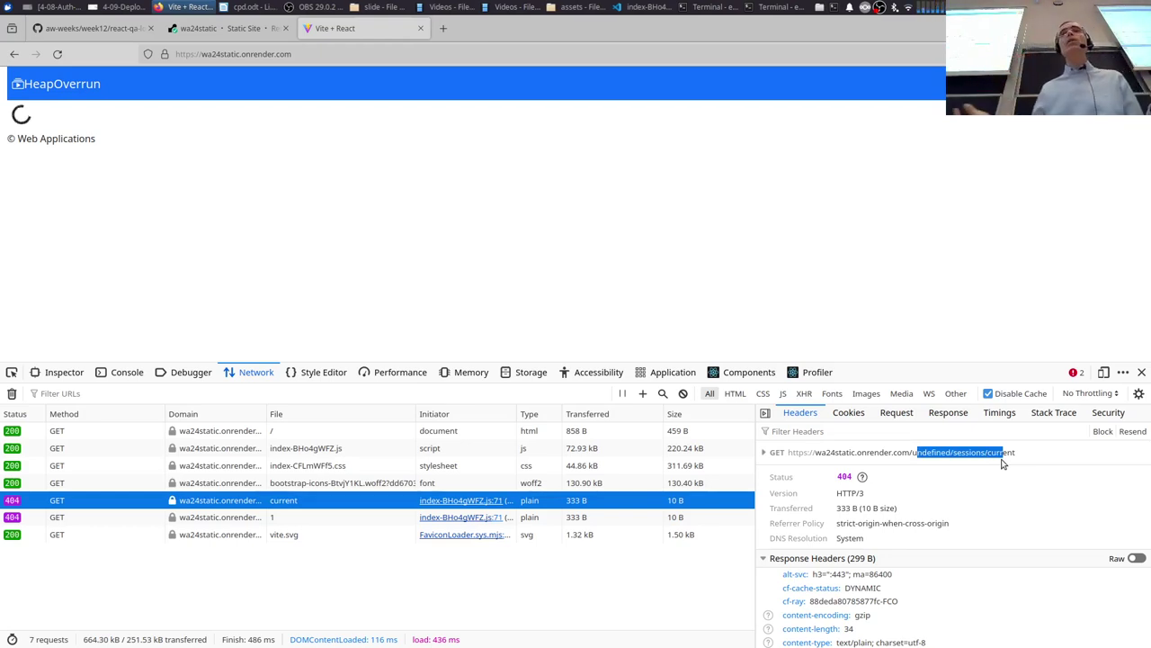
Start a new Render web service built from the Git repository polito-WA-2024/deployment.
click(229, 32)
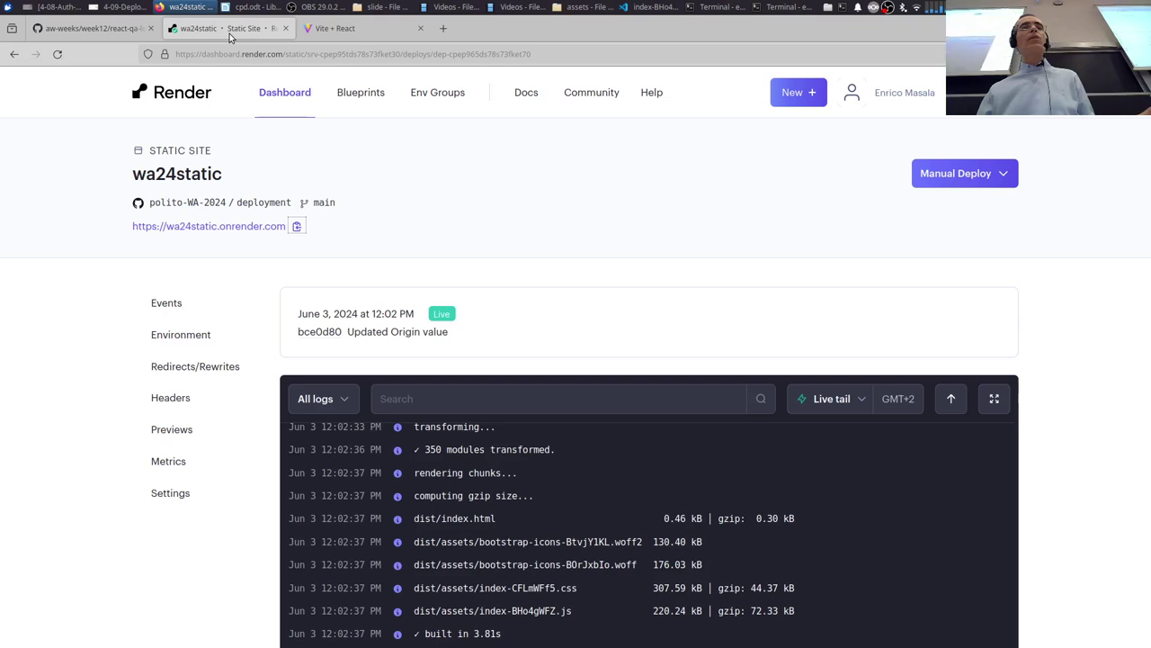
click(813, 93)
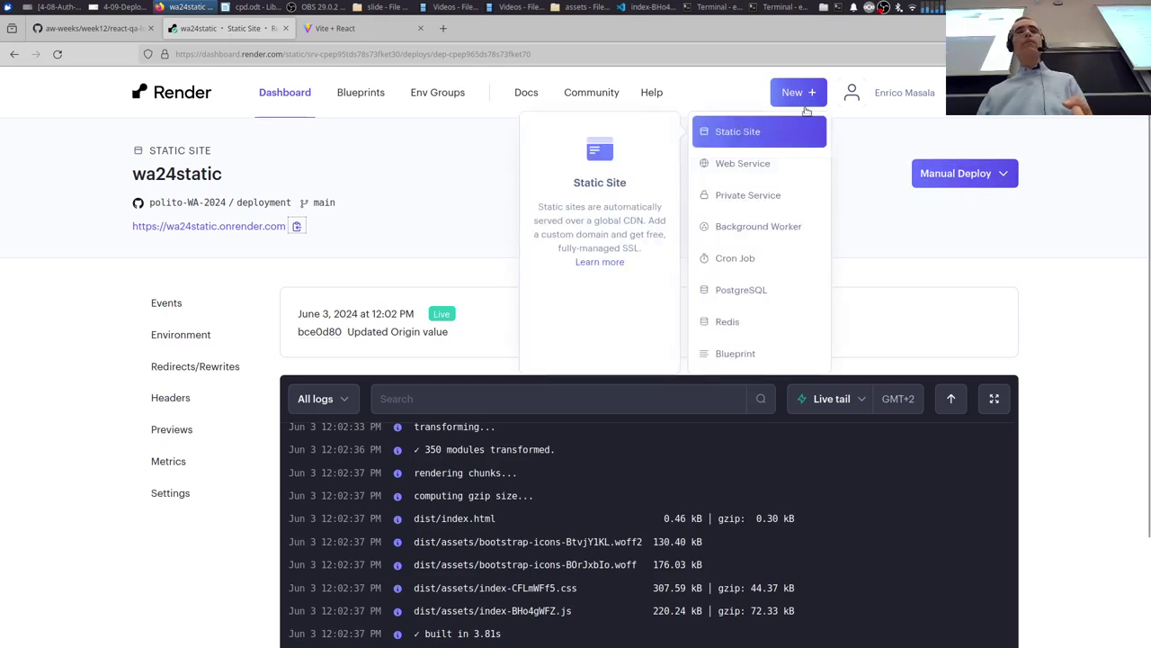
click(769, 170)
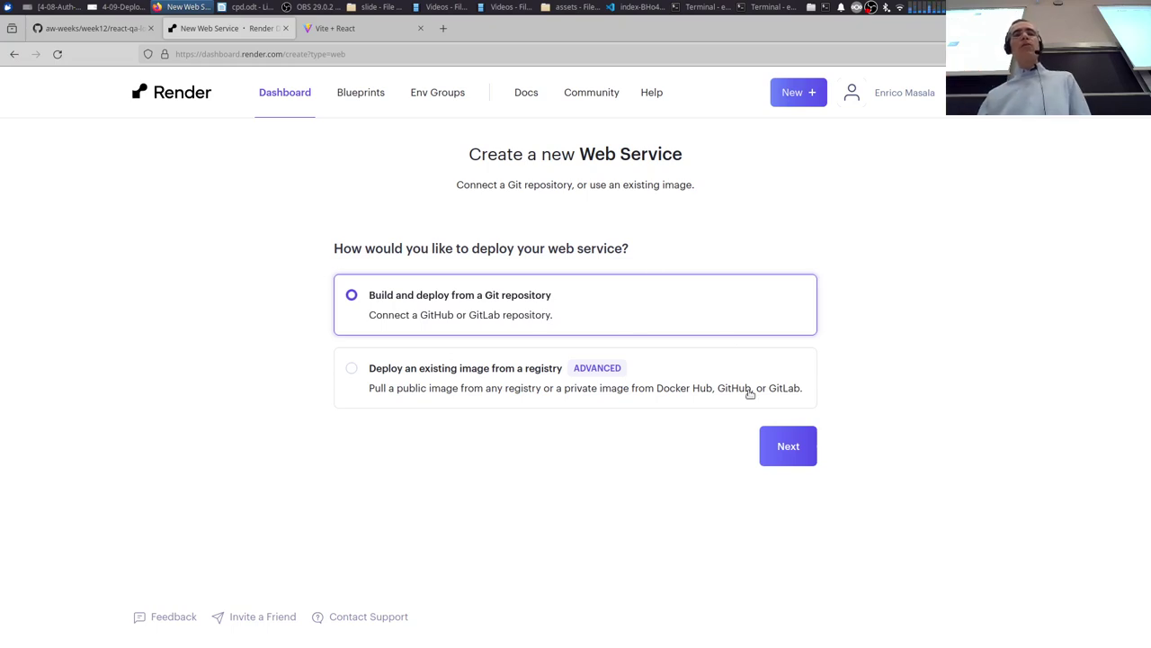
click(789, 447)
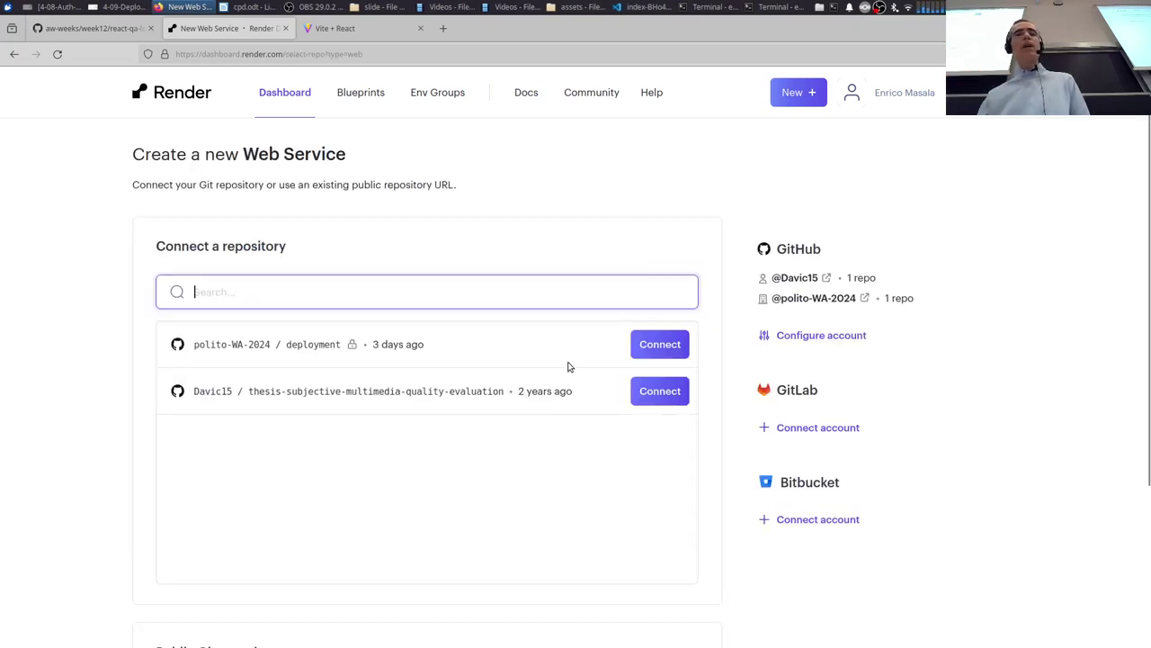
click(658, 346)
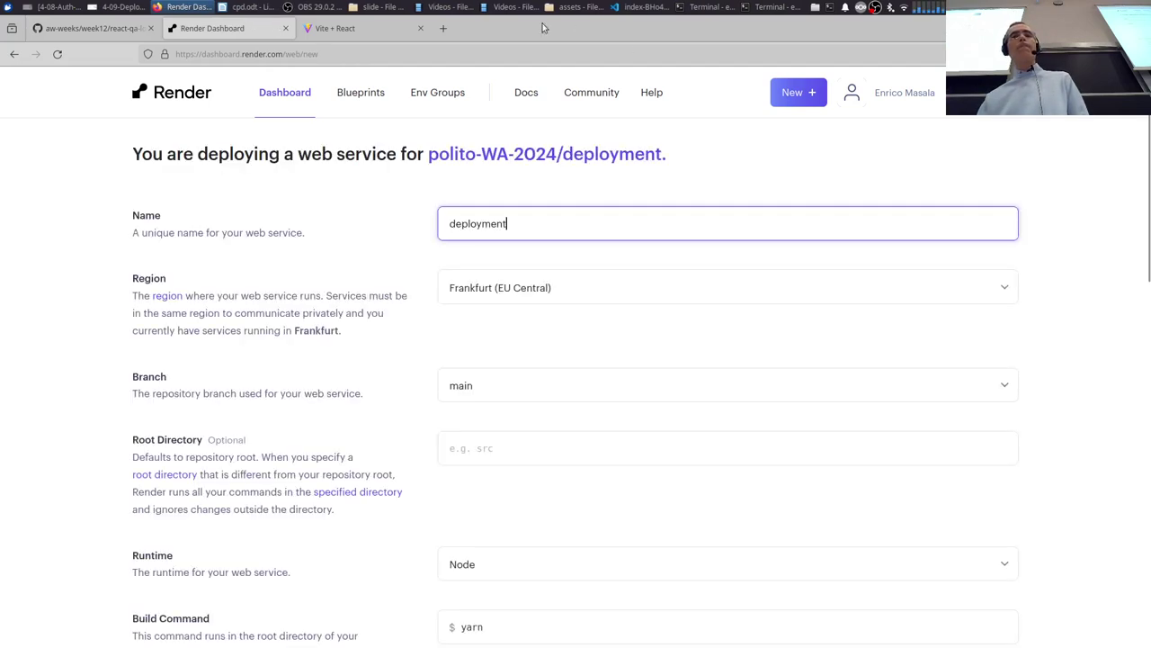
Place the browser beside the 4-09-Deployment.pdf slides and consult the Web Service slide.
key(super+Right)
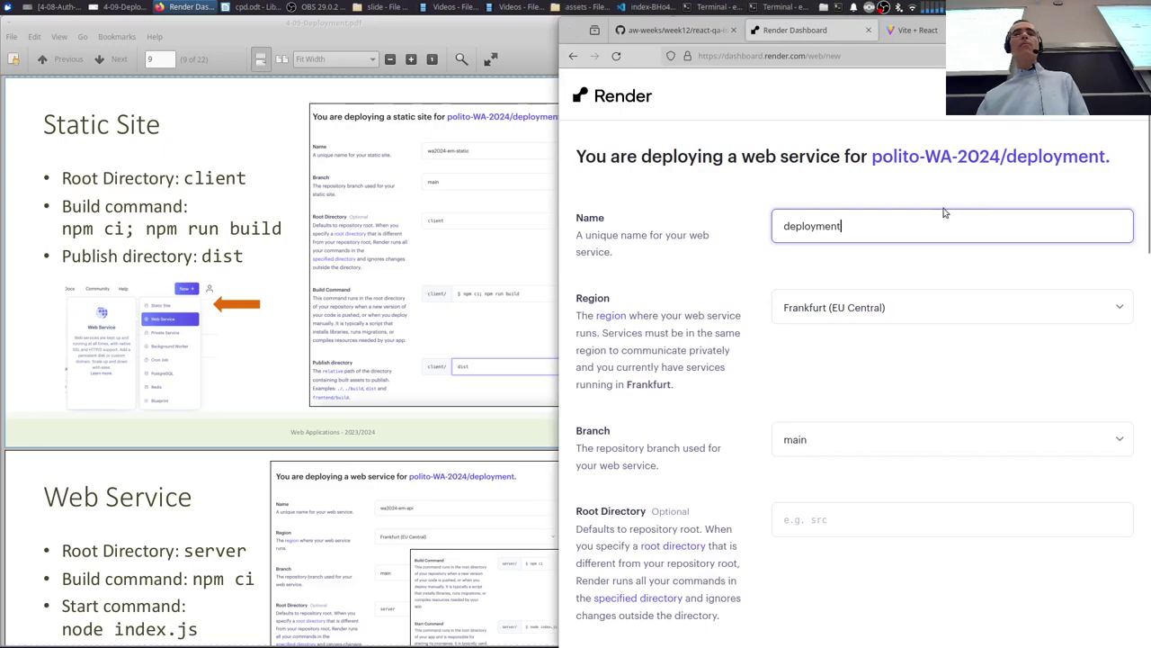
click(297, 315)
scroll(351, 357, down, 5)
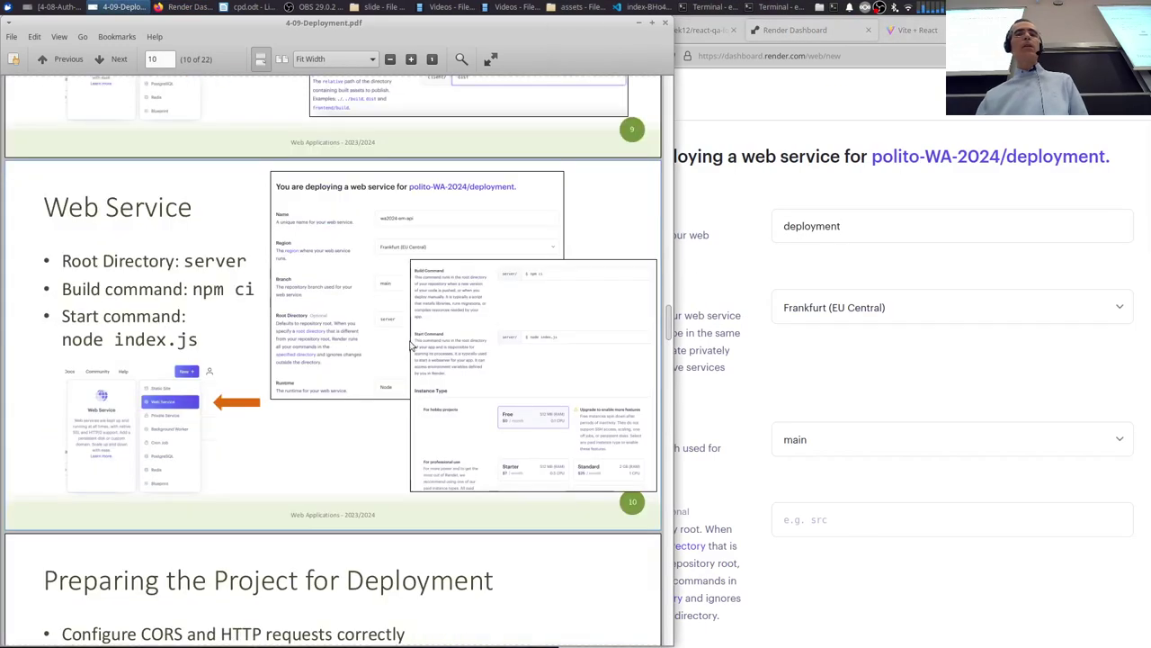
Name the web service wa24api, replacing the suggested name.
click(954, 212)
double_click(948, 222)
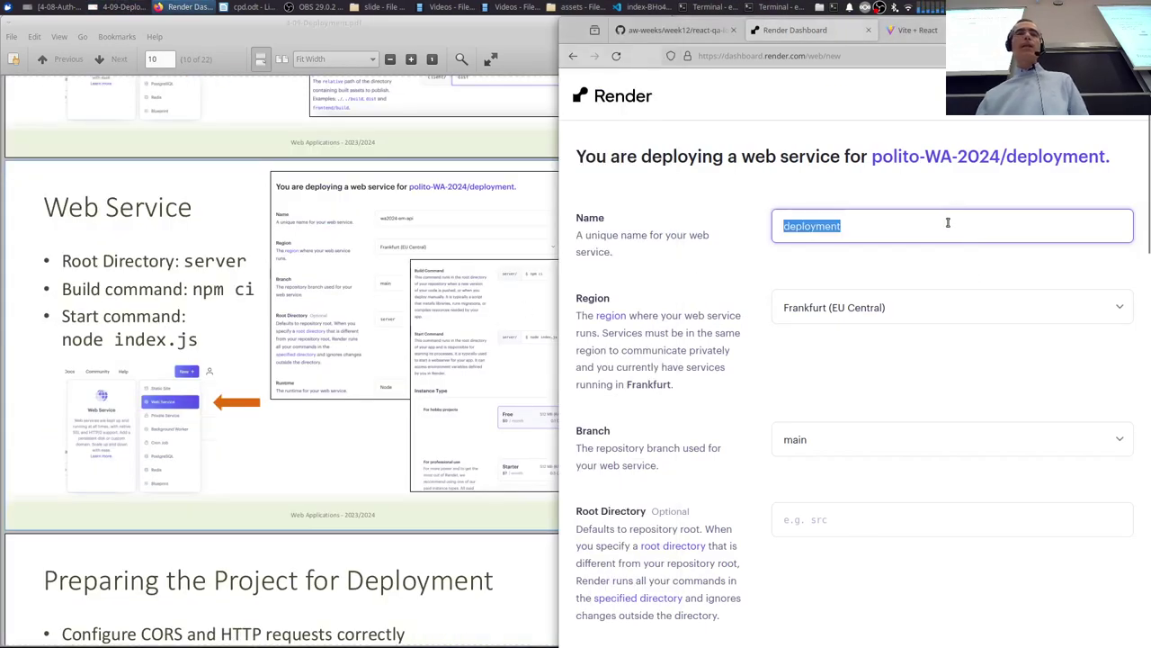
text(w)
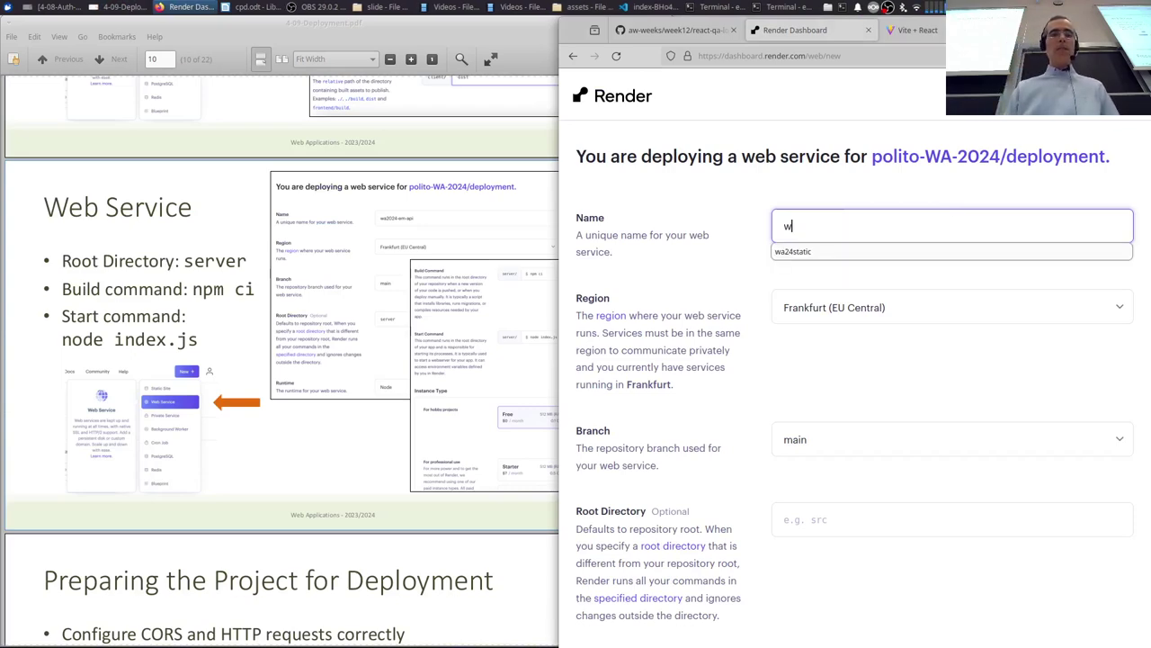
text(a24sp)
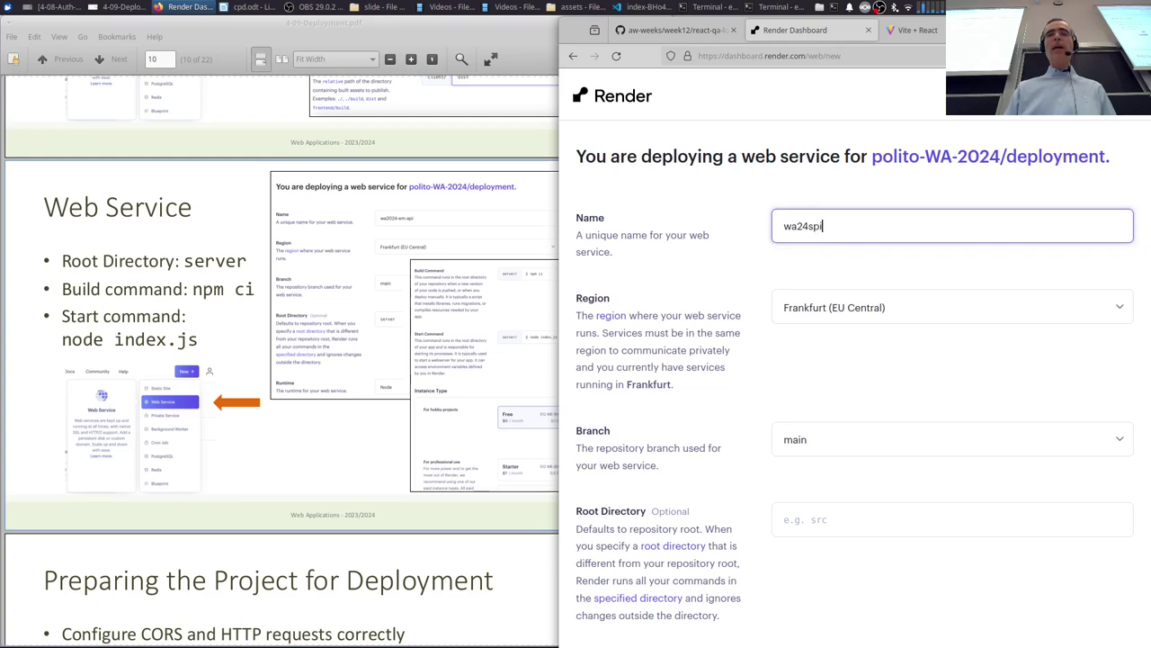
text(i)
key(BackSpace)
key(BackSpace)
key(BackSpace)
text(api)
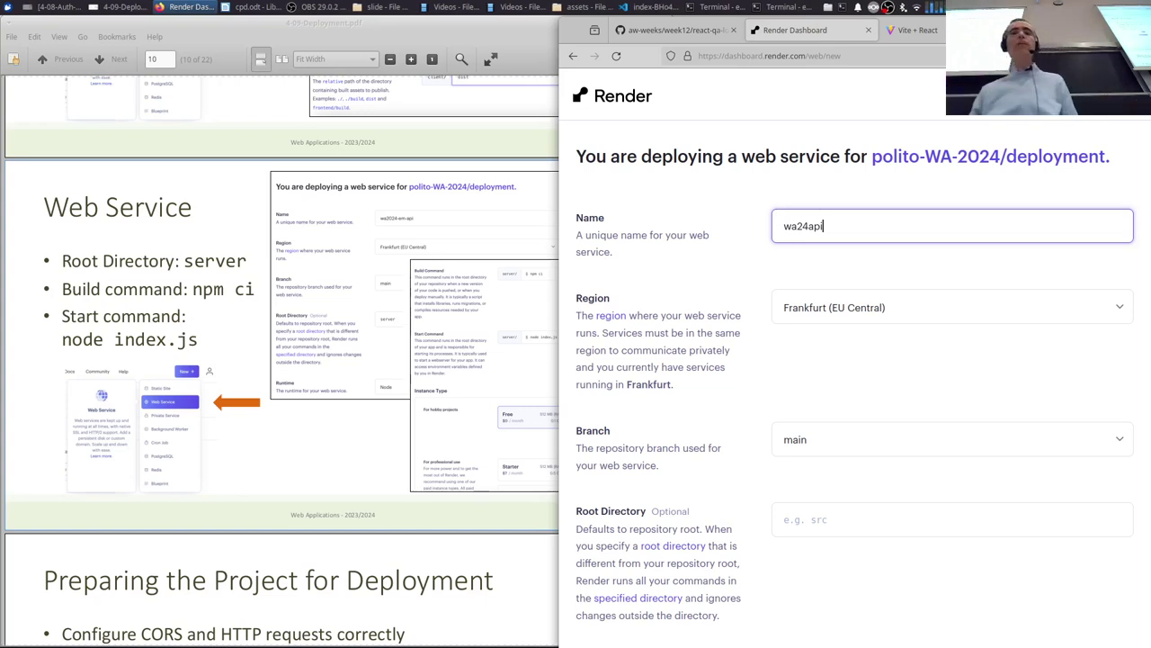
Keep the region at Frankfurt (EU Central) and set the web service's root directory to server.
click(1033, 312)
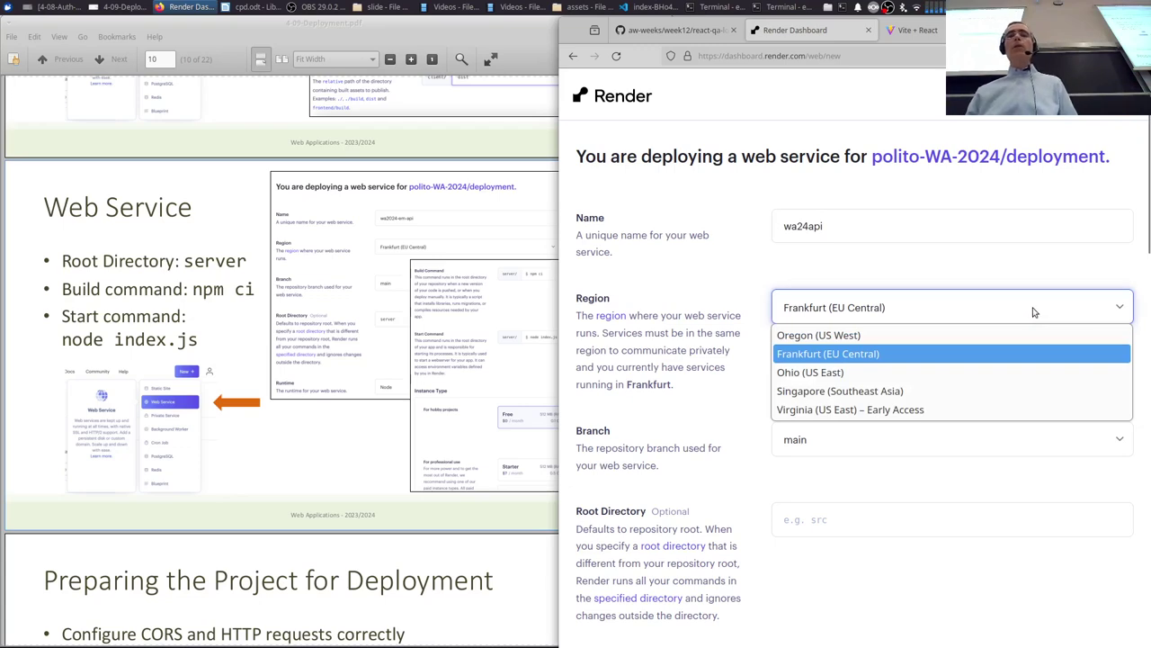
click(1034, 312)
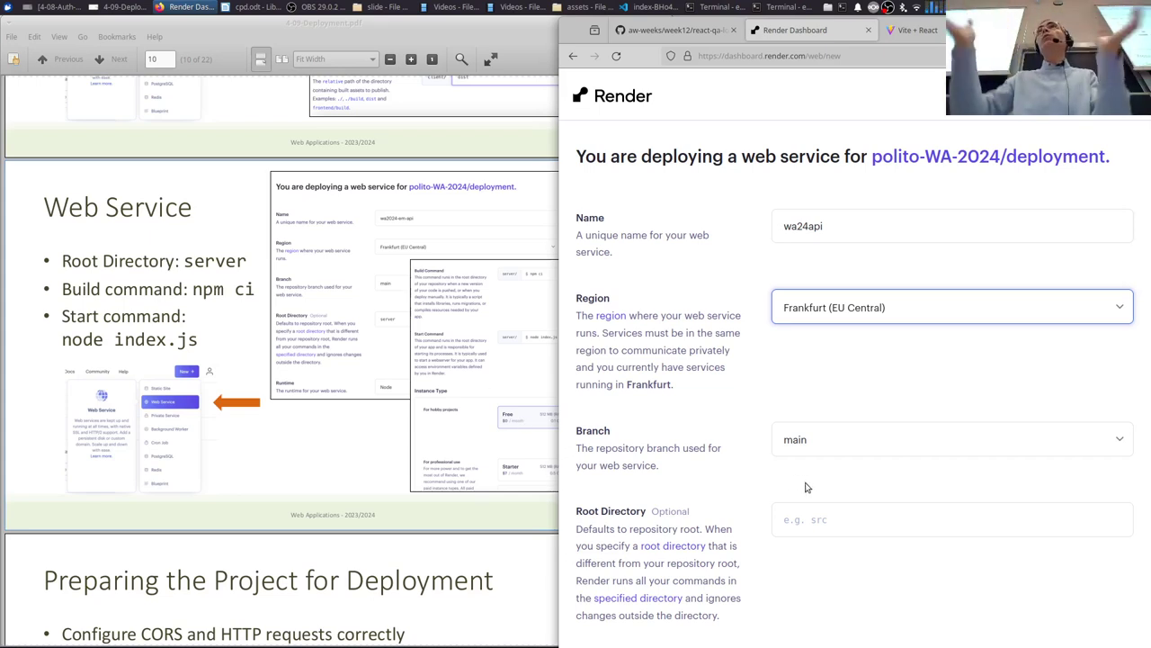
click(835, 530)
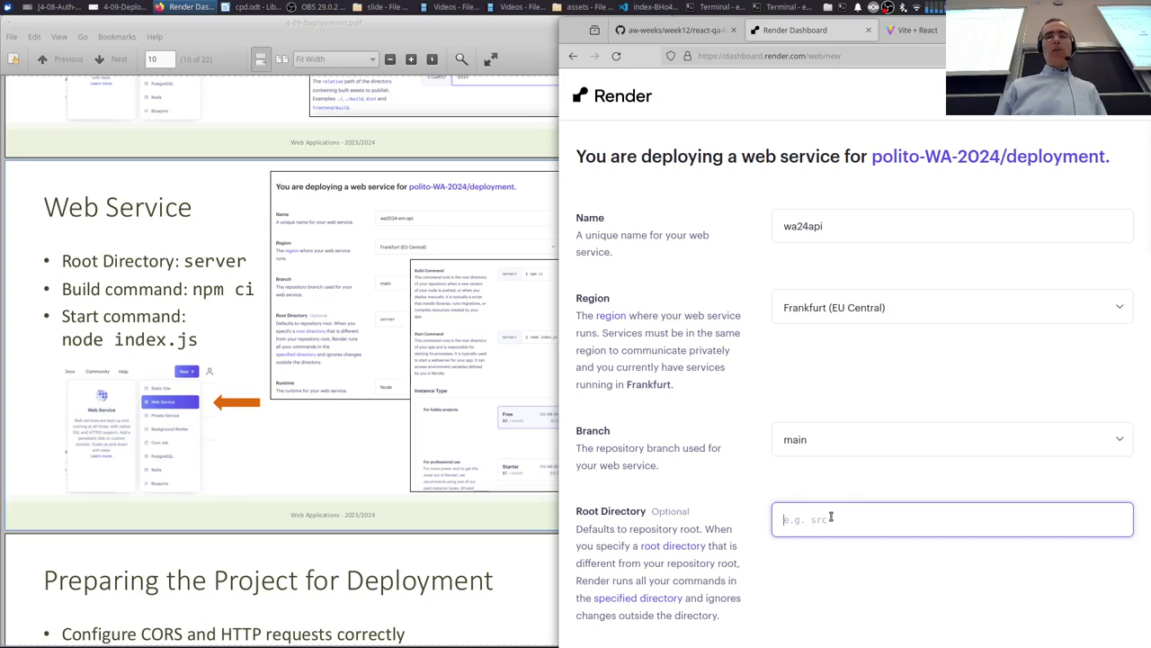
text(server)
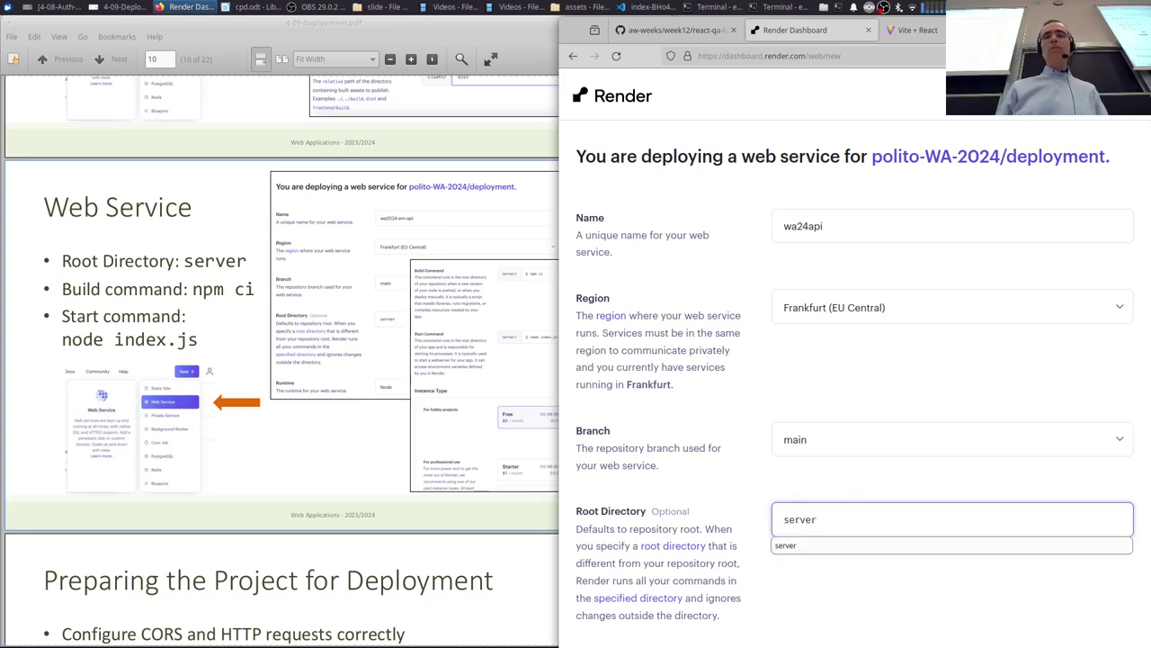
Set the web service's build command to "npm ci" and its start command to "node index.js".
scroll(897, 337, down, 5)
click(888, 254)
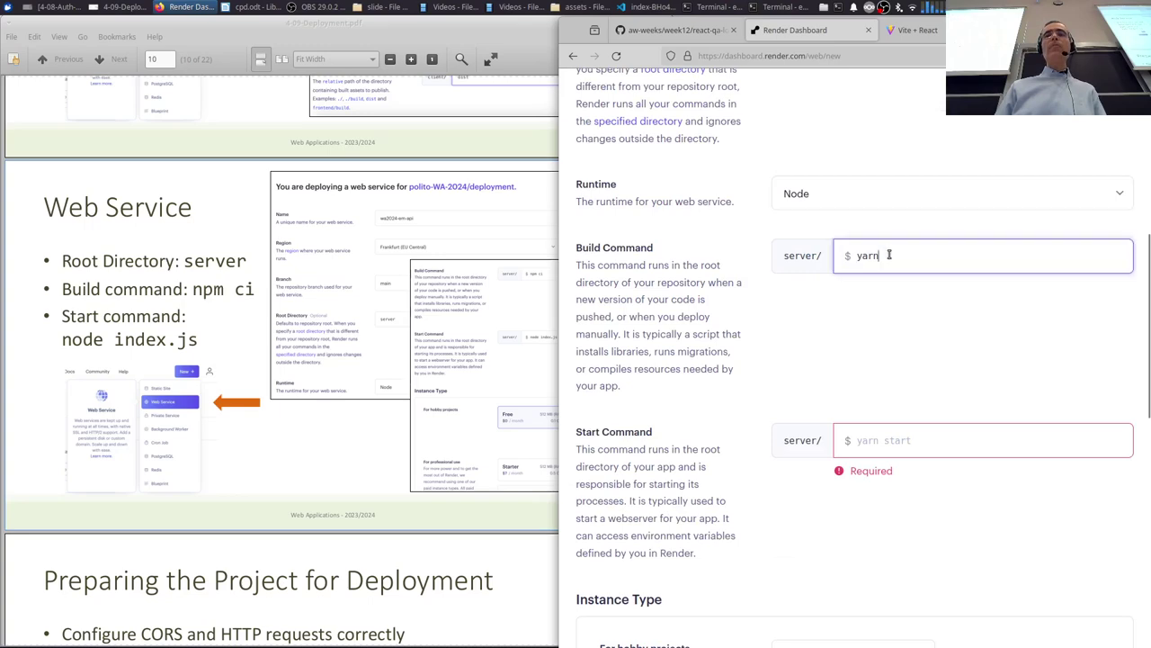
key(ctrl+a)
text(npm)
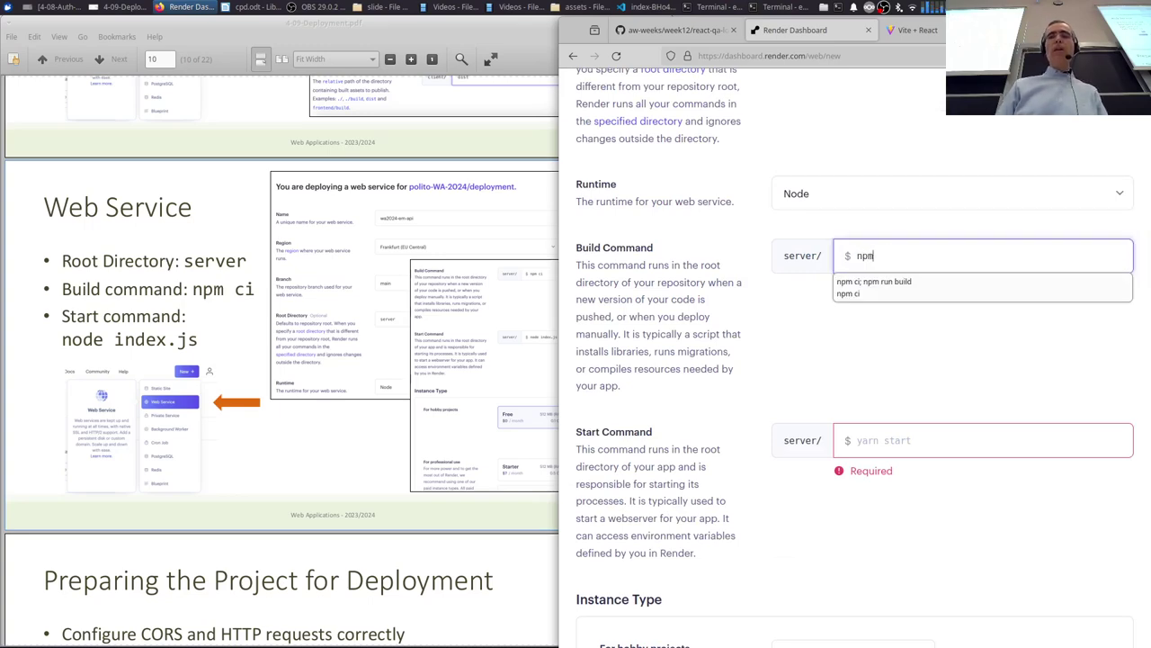
text( ci)
key(Tab)
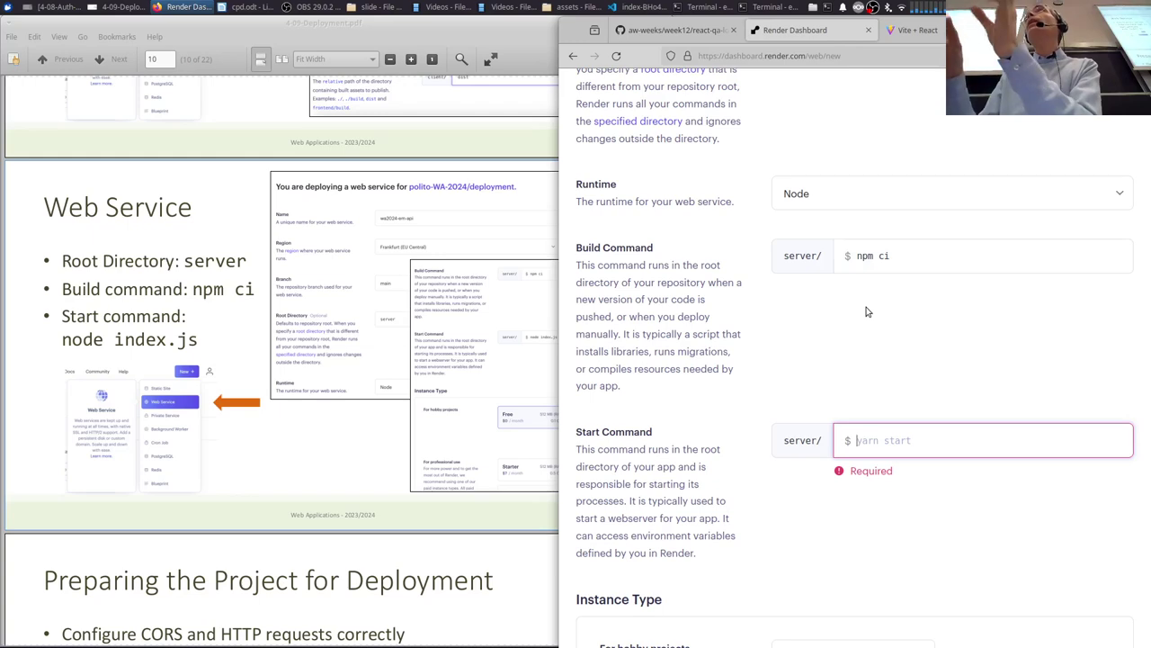
click(953, 436)
text(node index.js)
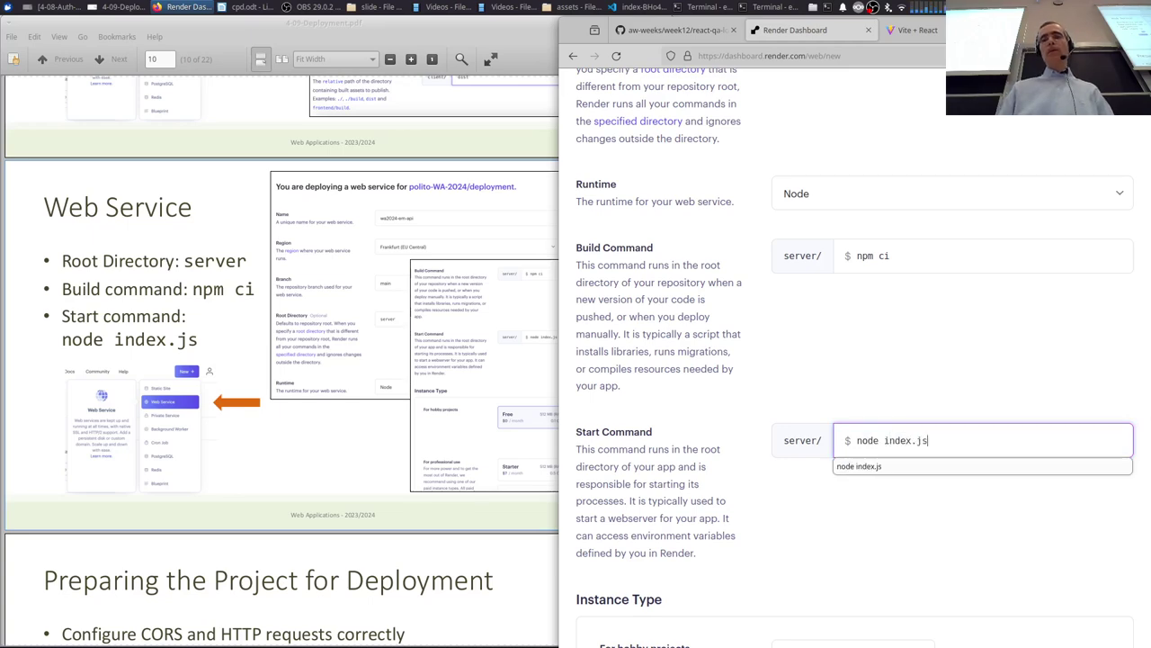
Choose the Free instance type for the web service.
scroll(854, 360, down, 4)
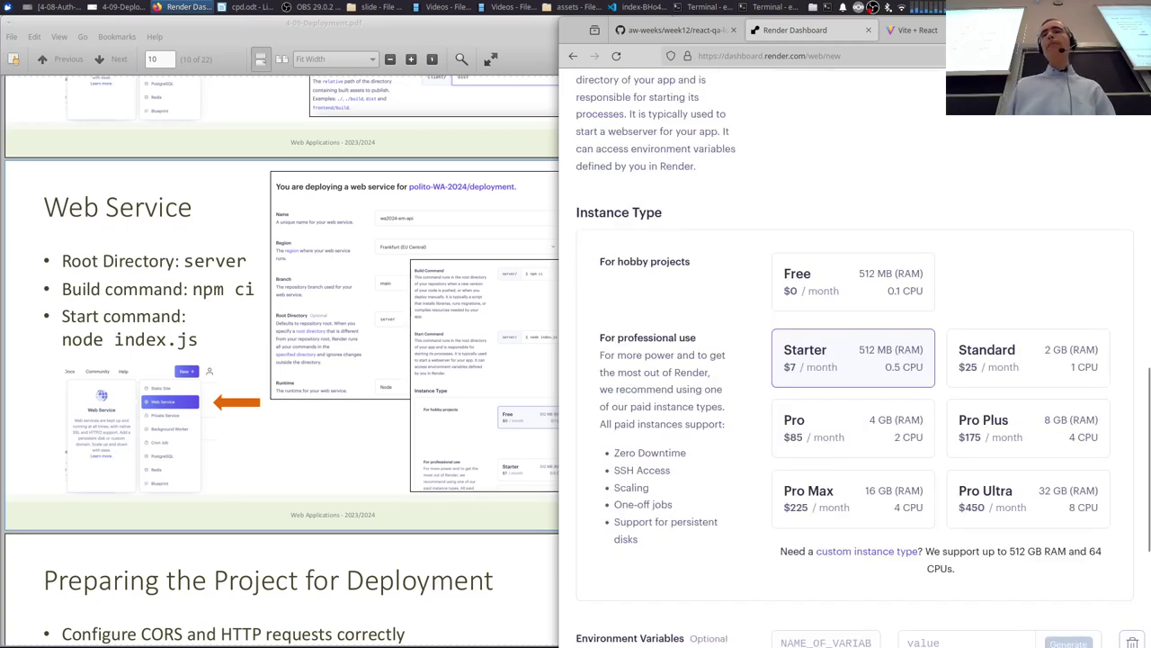
scroll(936, 346, up, 3)
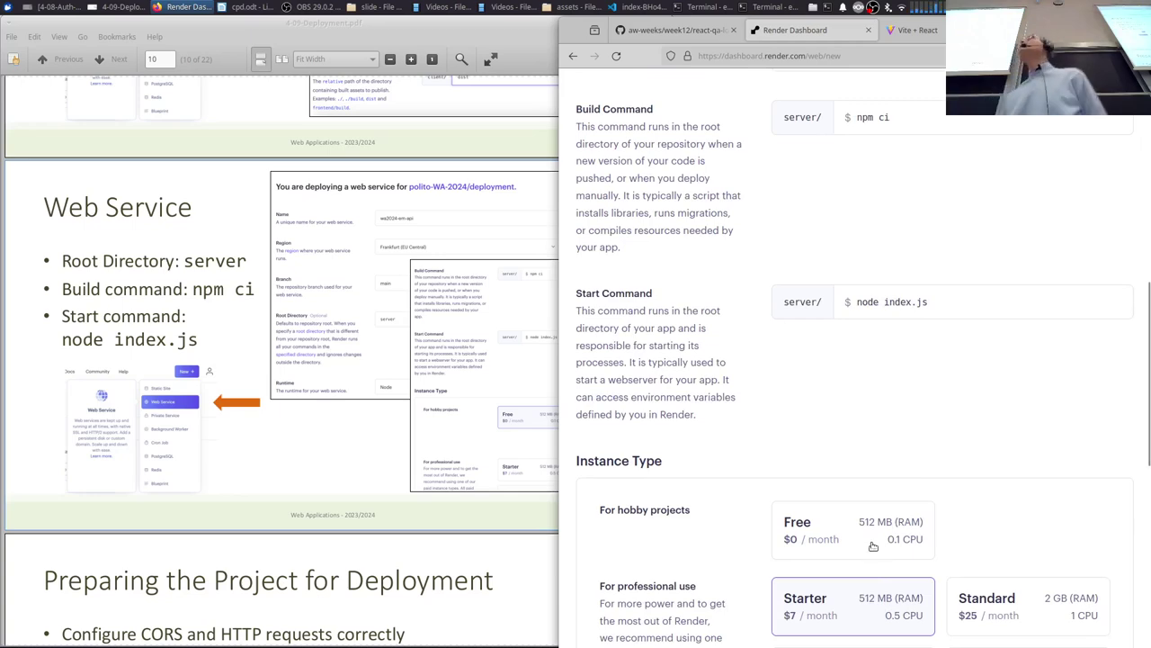
click(818, 514)
scroll(908, 354, down, 1)
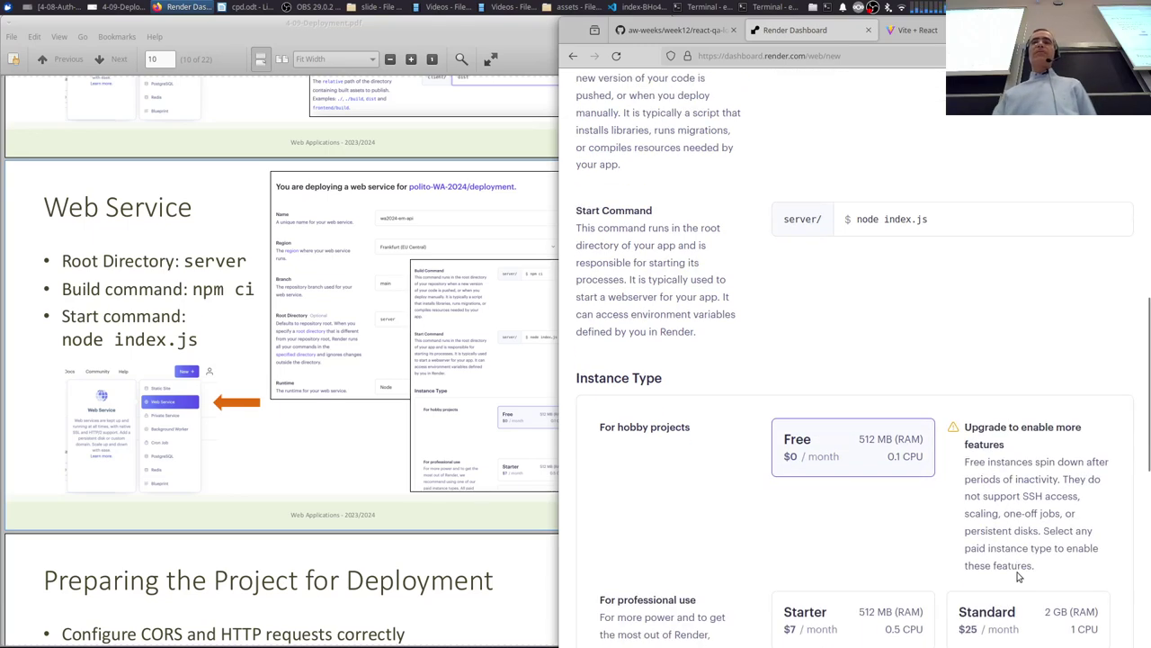
Check the remaining web service options down to the environment variables, and consult the 4-09-Deployment.pdf slides on deployment preparation through Client Config.
scroll(908, 353, down, 1)
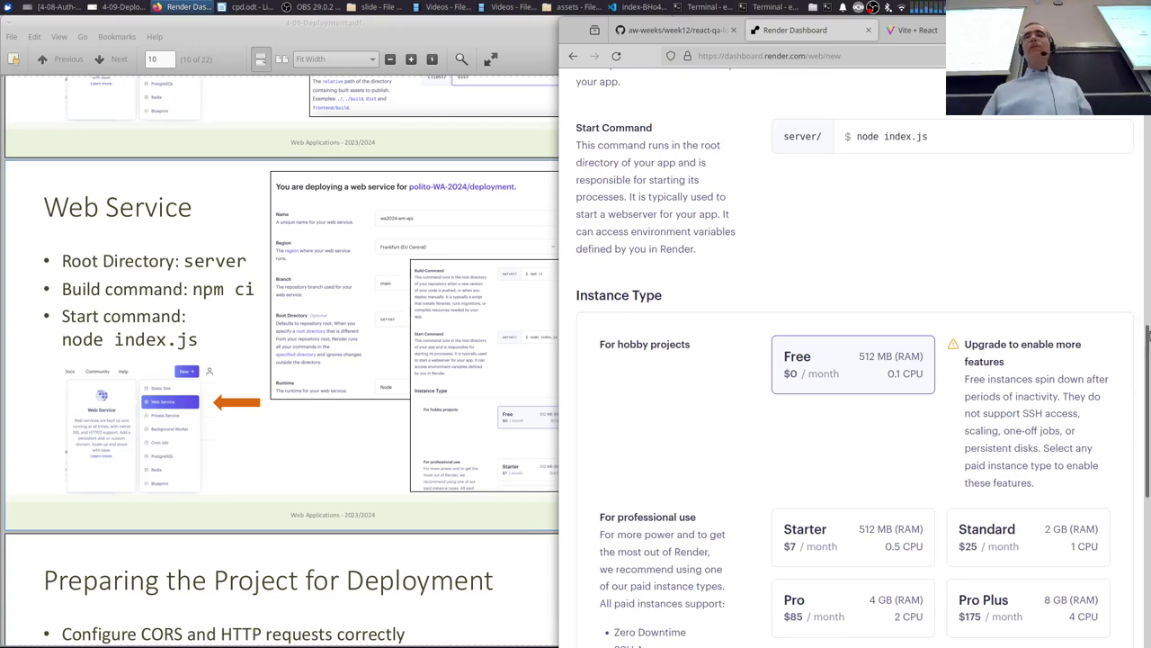
scroll(1071, 358, down, 1)
scroll(1067, 361, down, 5)
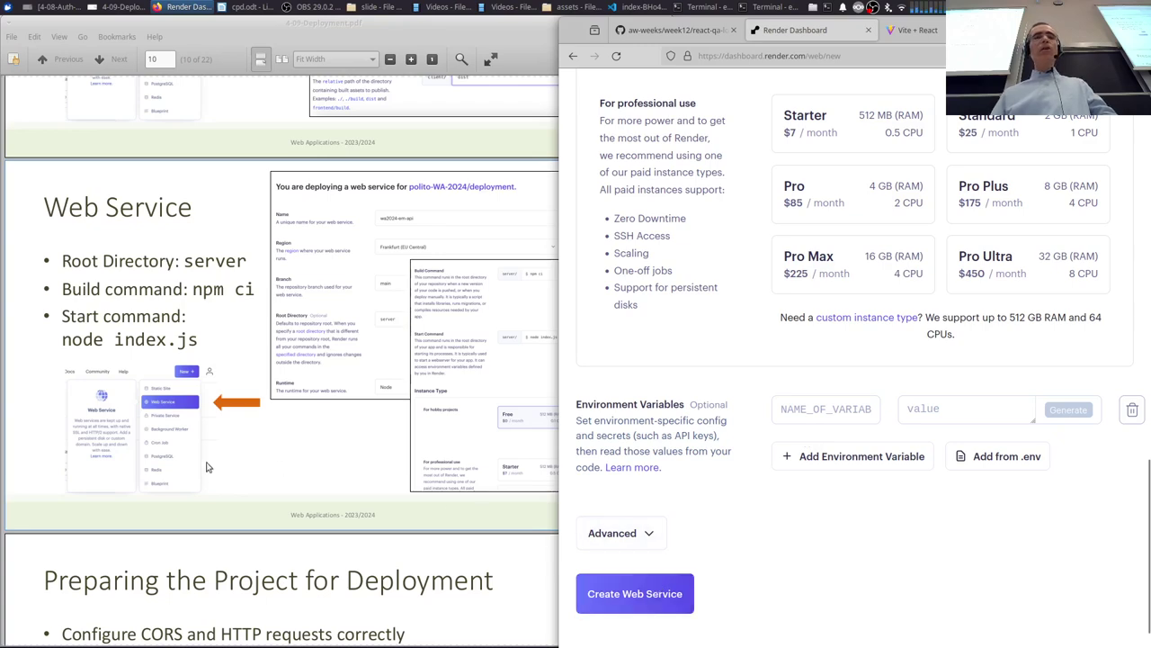
click(305, 510)
scroll(306, 510, down, 3)
scroll(577, 436, down, 3)
scroll(577, 435, down, 5)
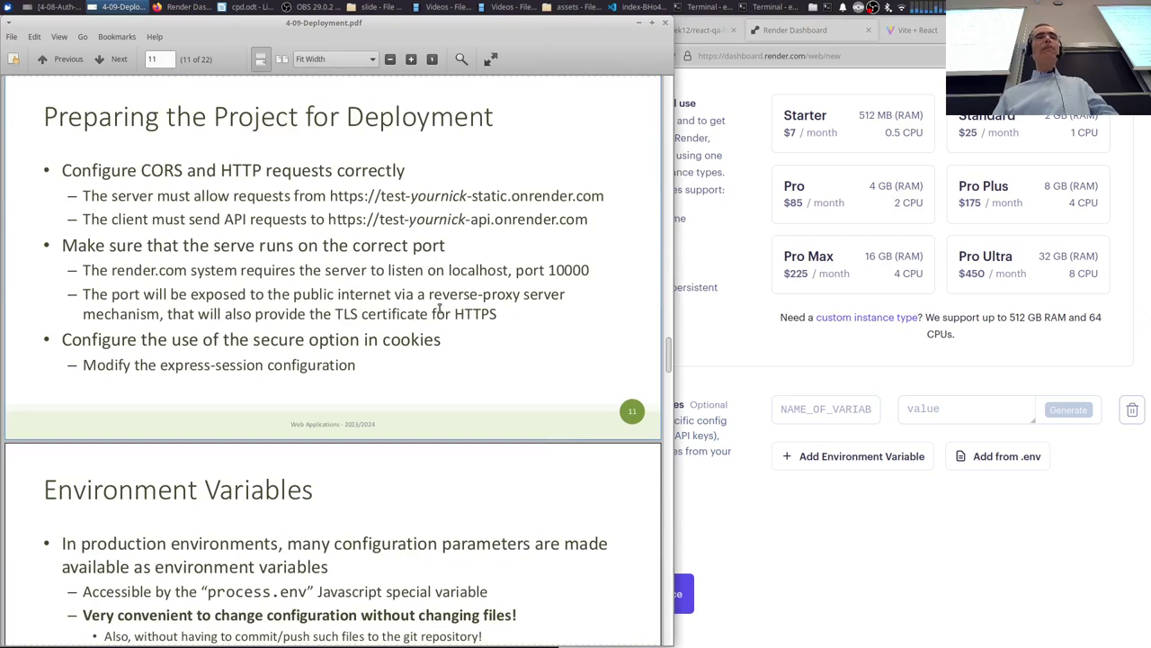
scroll(445, 306, down, 1)
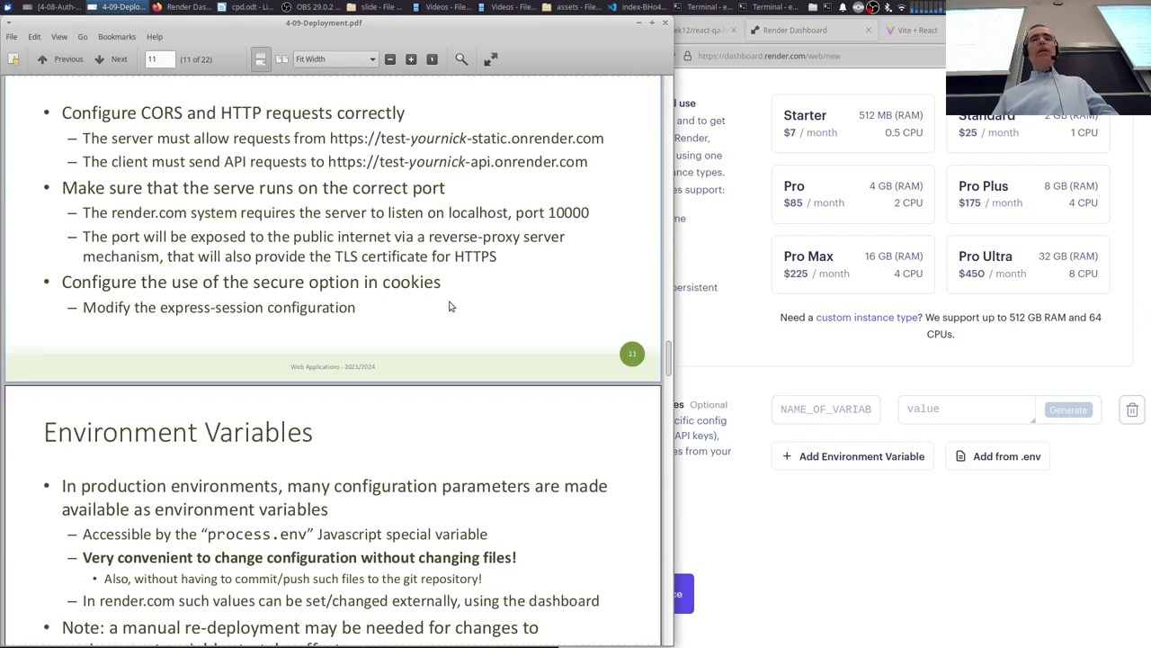
scroll(463, 315, down, 10)
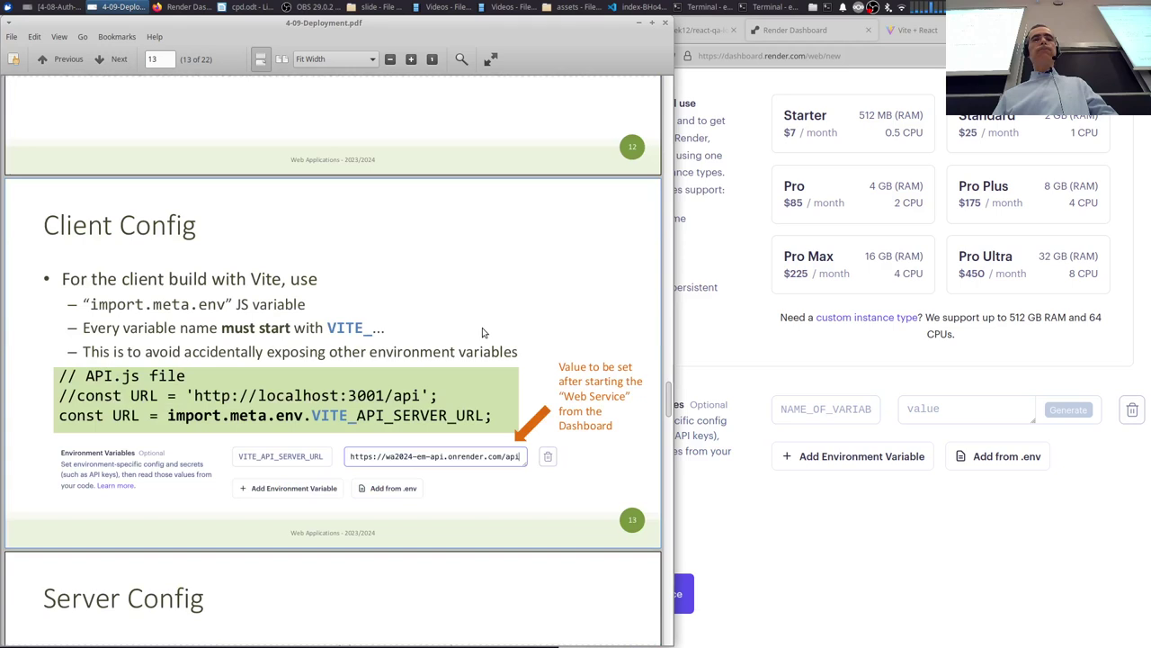
Create the web service without environment variables and show its deploy log in a maximized browser window.
click(799, 526)
click(628, 593)
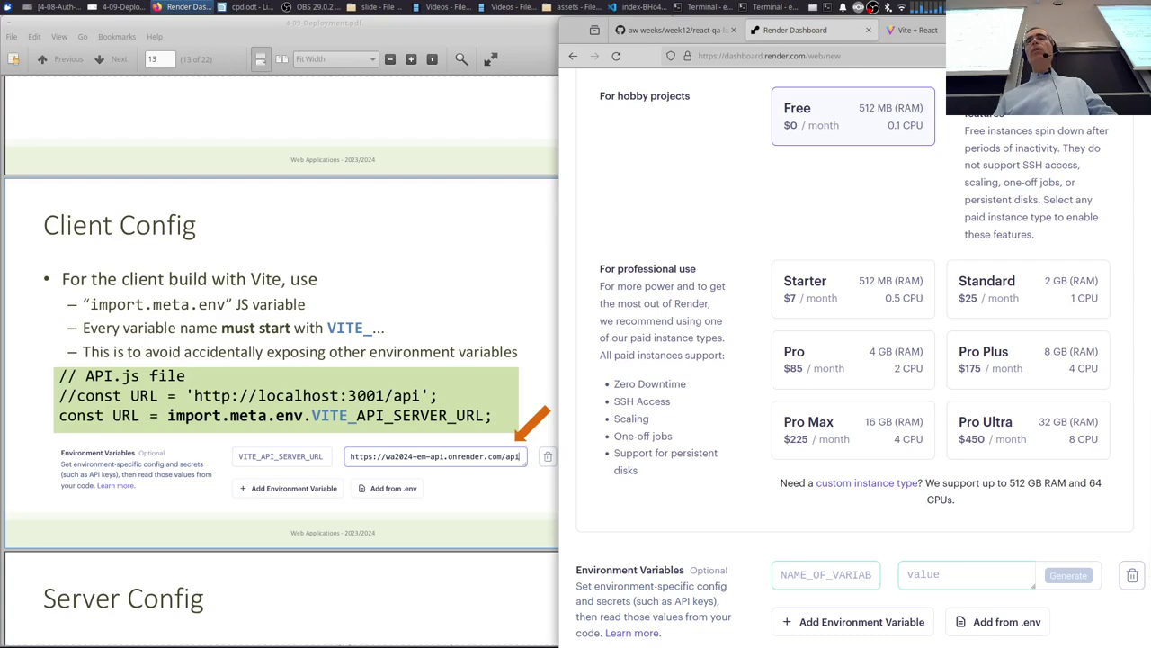
key(super+Up)
scroll(809, 374, down, 3)
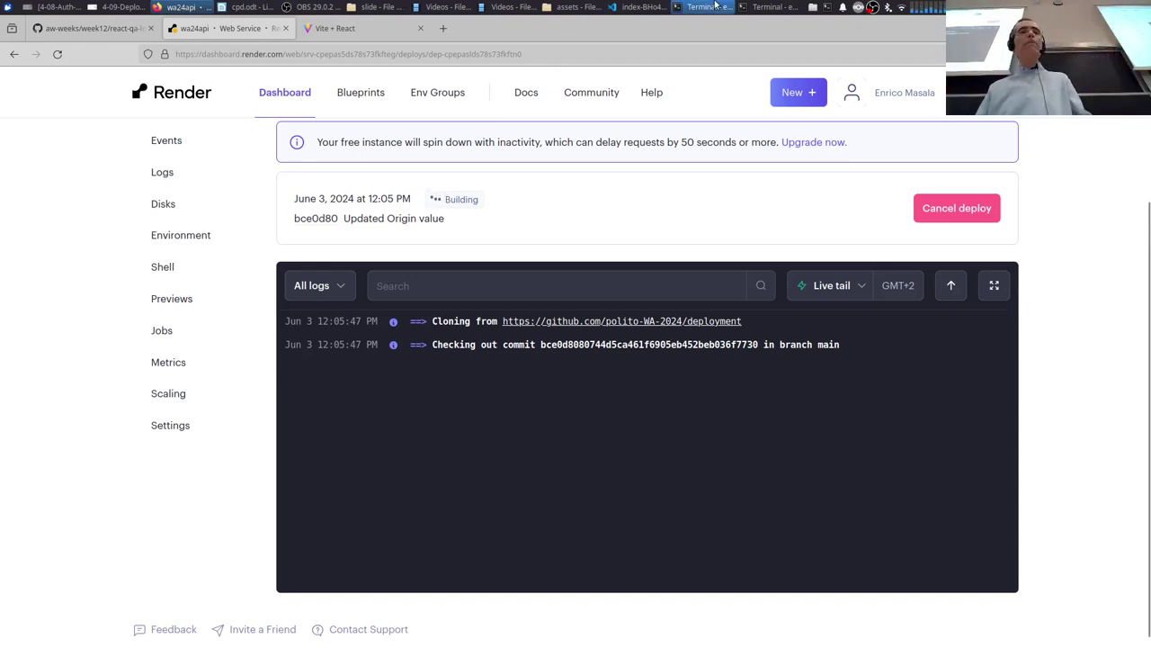
Switch to 4-09-Deployment.pdf, maximize it and present slide 11, "Preparing the Project for Deployment", in full screen.
click(117, 6)
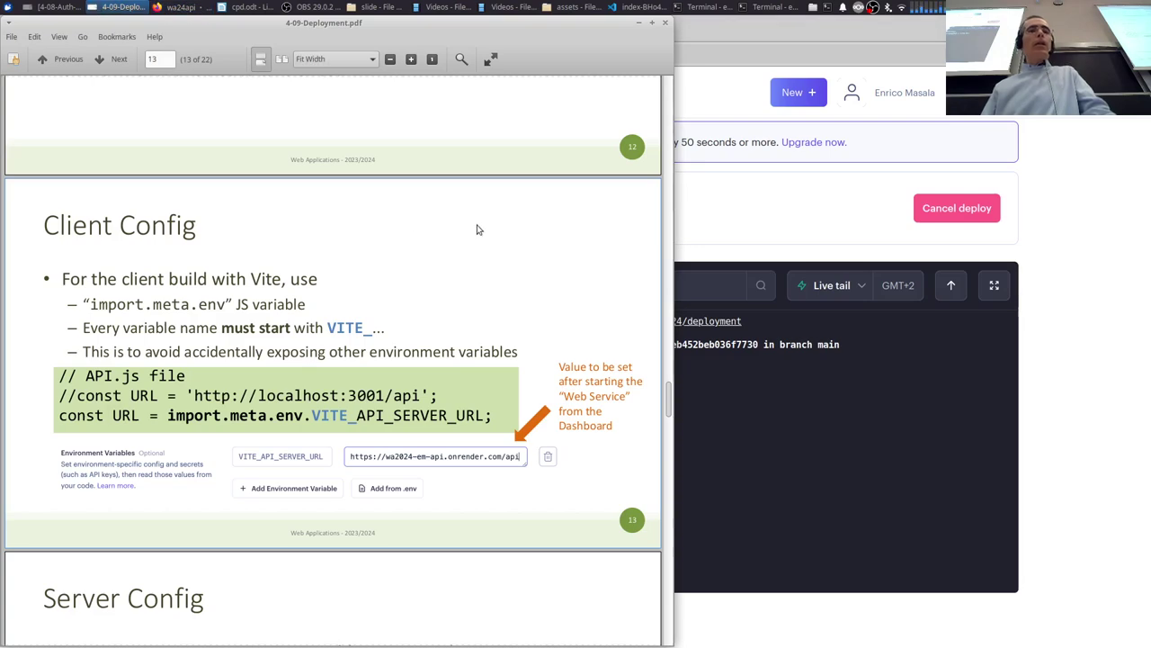
click(650, 24)
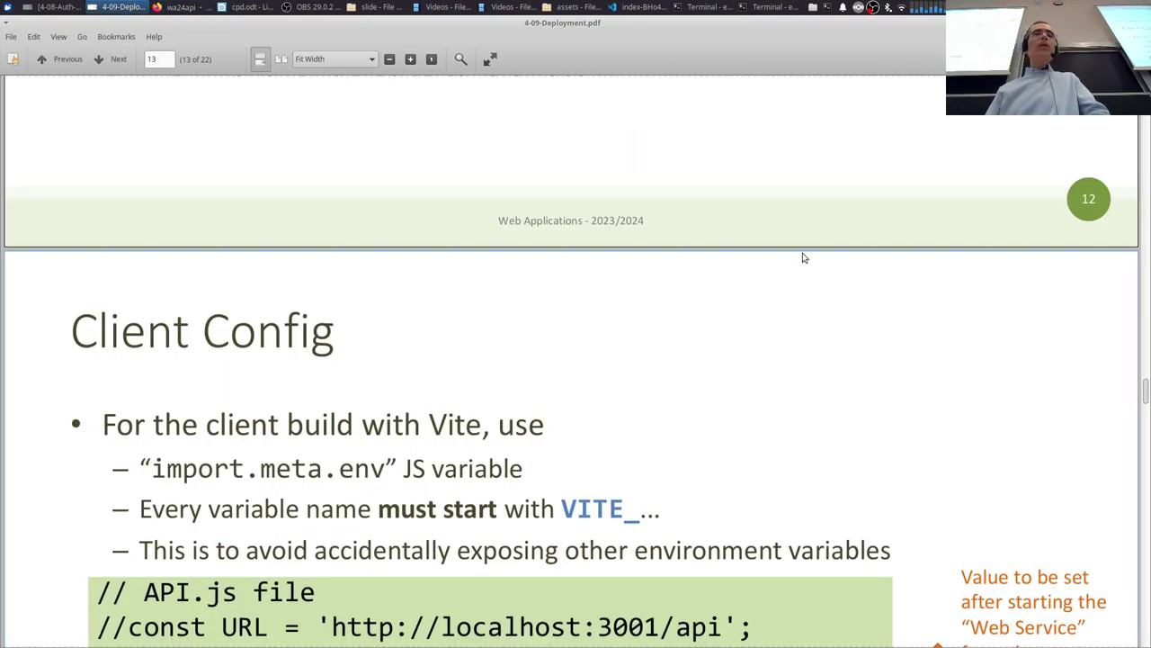
key(F5)
key(Page_Up)
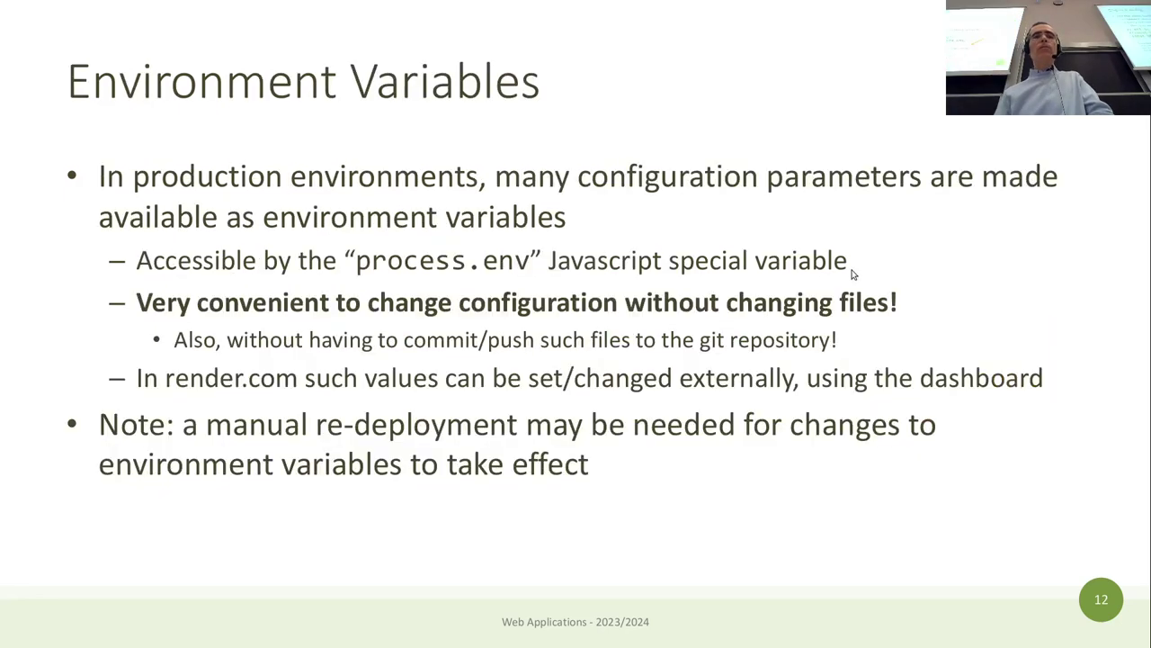
key(Page_Up)
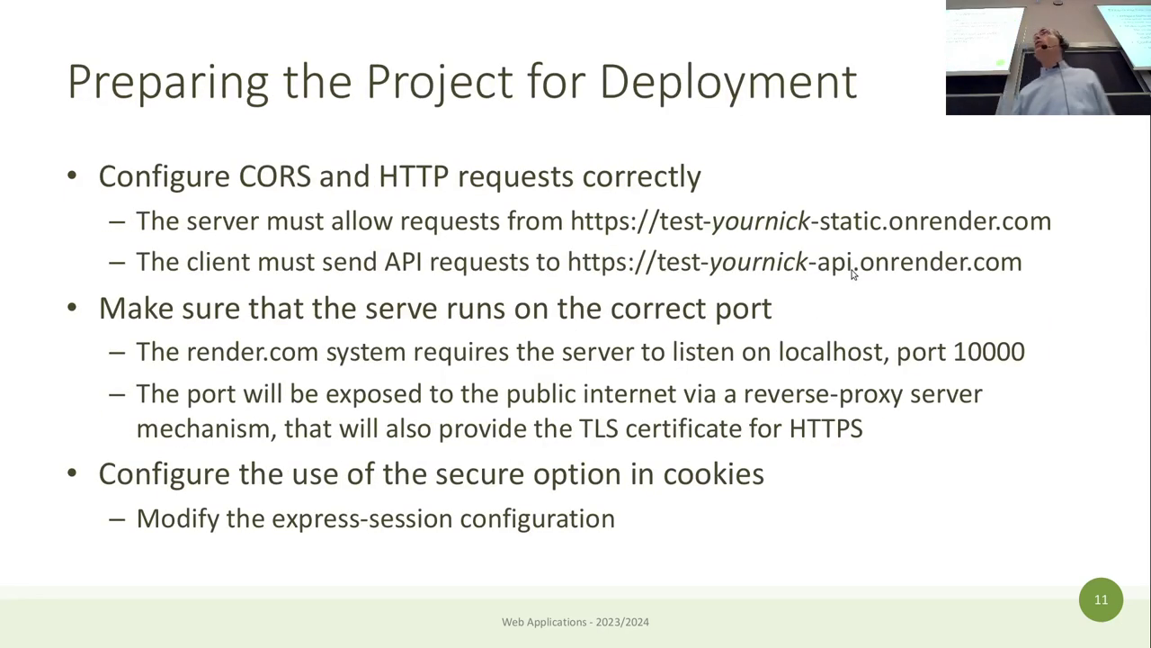